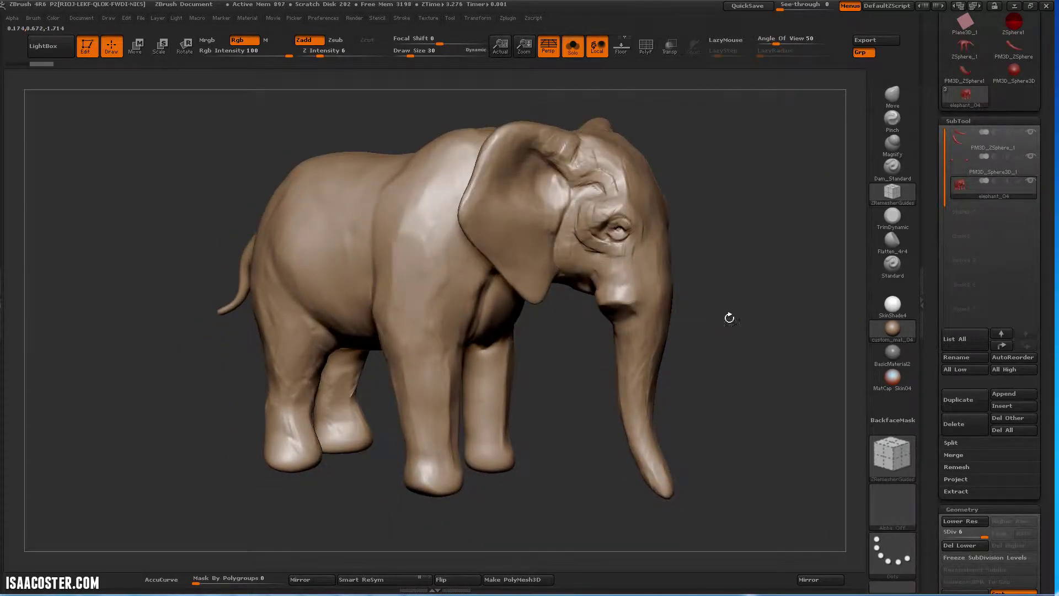
# Leave Solo mode so all subtools show, and examine the polyframe on the elephant's head.
pyautogui.click(572, 47)
pyautogui.moveTo(733, 188)
pyautogui.keyDown('alt'); pyautogui.mouseDown()
pyautogui.moveTo(759, 197)
pyautogui.moveTo(775, 259)
pyautogui.mouseUp(); pyautogui.keyUp('alt')
pyautogui.press('shift')
pyautogui.hotkey('shift', 'f')
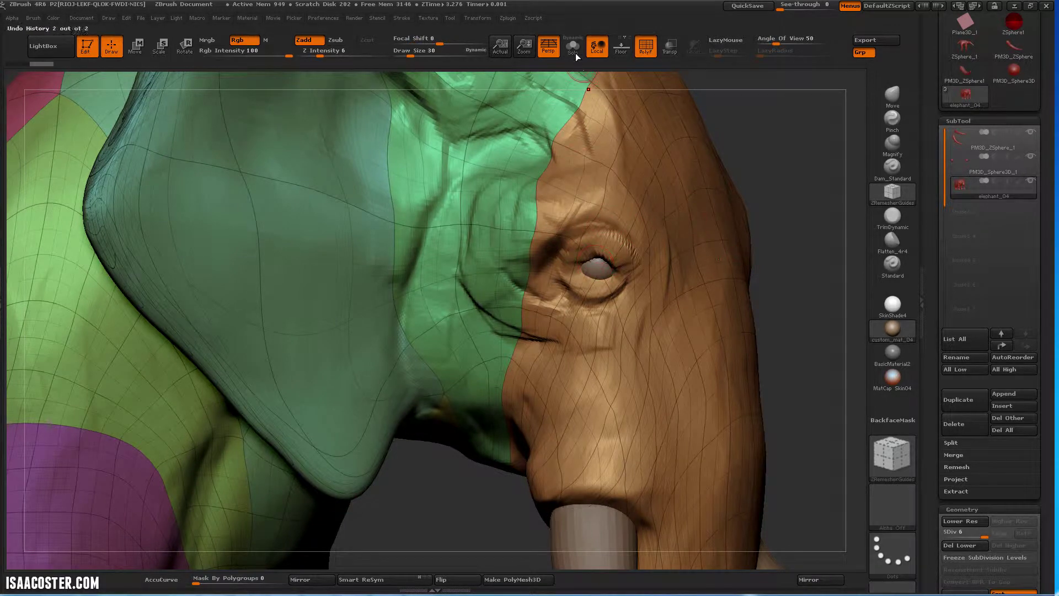
pyautogui.moveTo(841, 356); pyautogui.dragTo(843, 358)
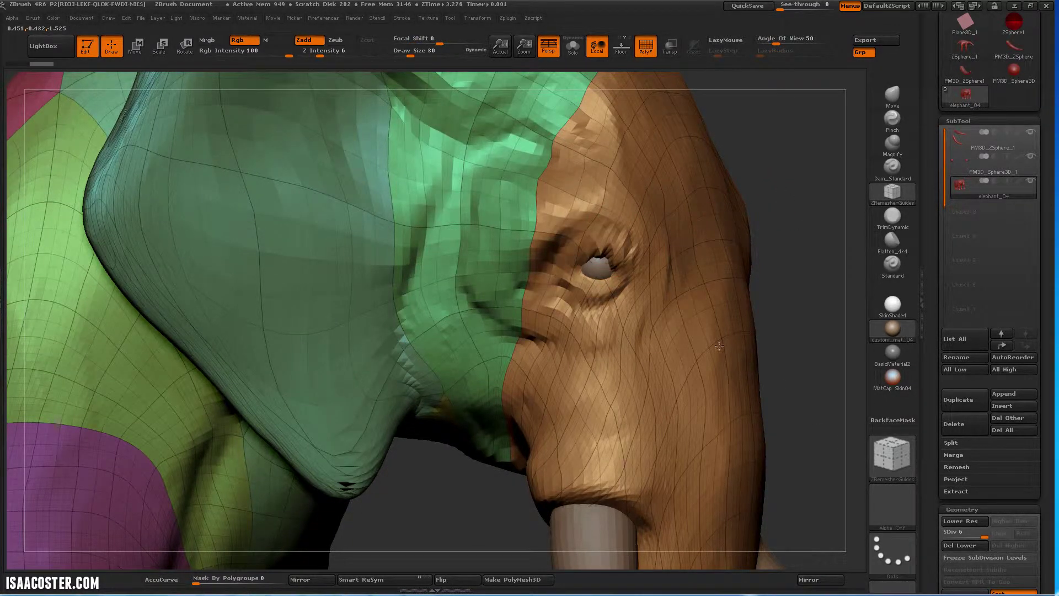
pyautogui.hotkey('shift', 'f')
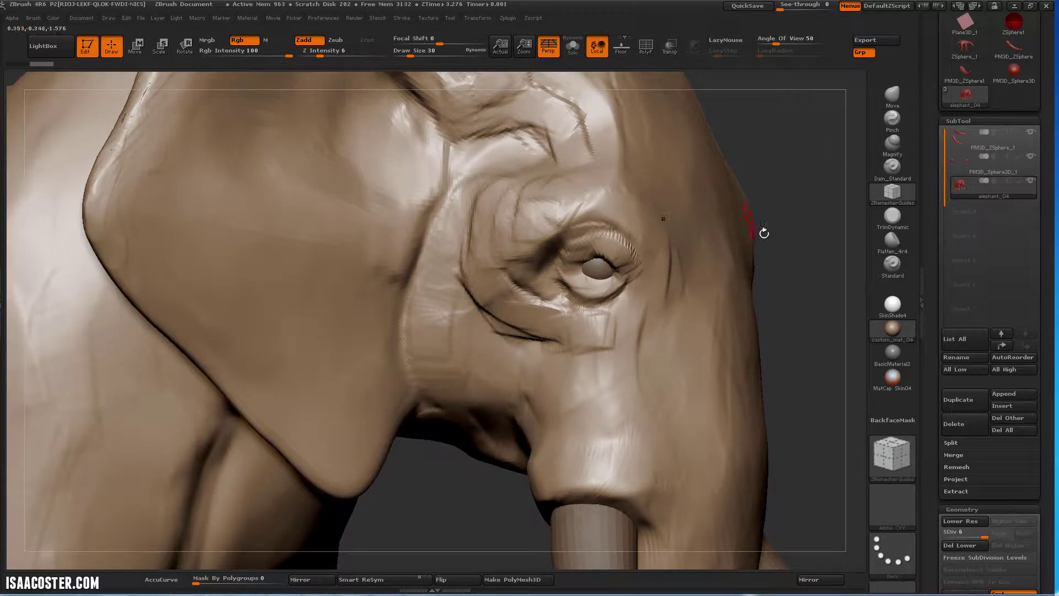
# Examine the elephant's polygroups and edge flow with the polyframe shown, from the face out to the whole body.
pyautogui.moveTo(759, 181); pyautogui.dragTo(607, 259)
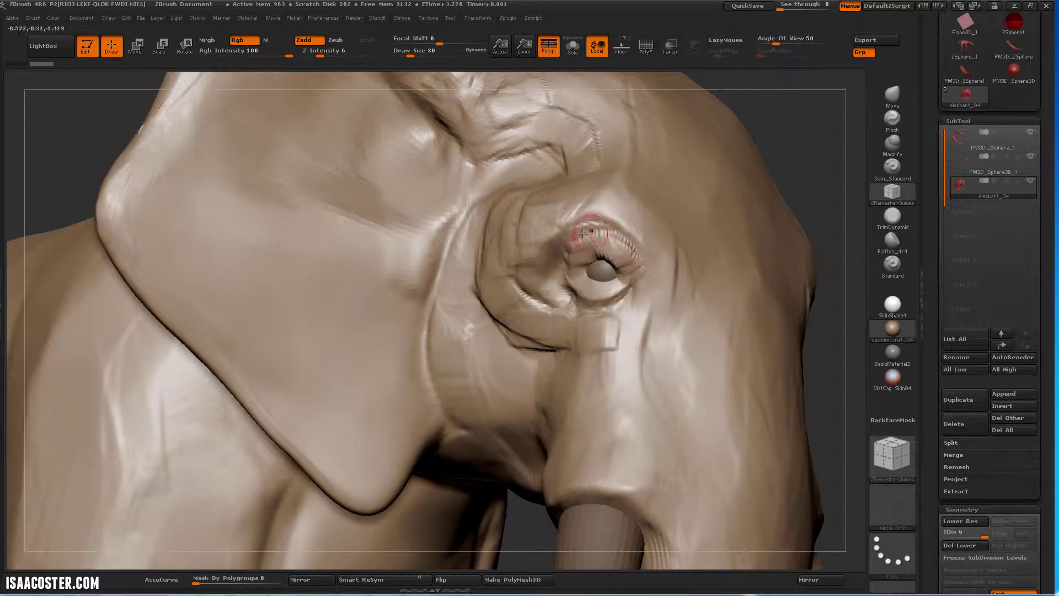
pyautogui.hotkey('shift', 'f')
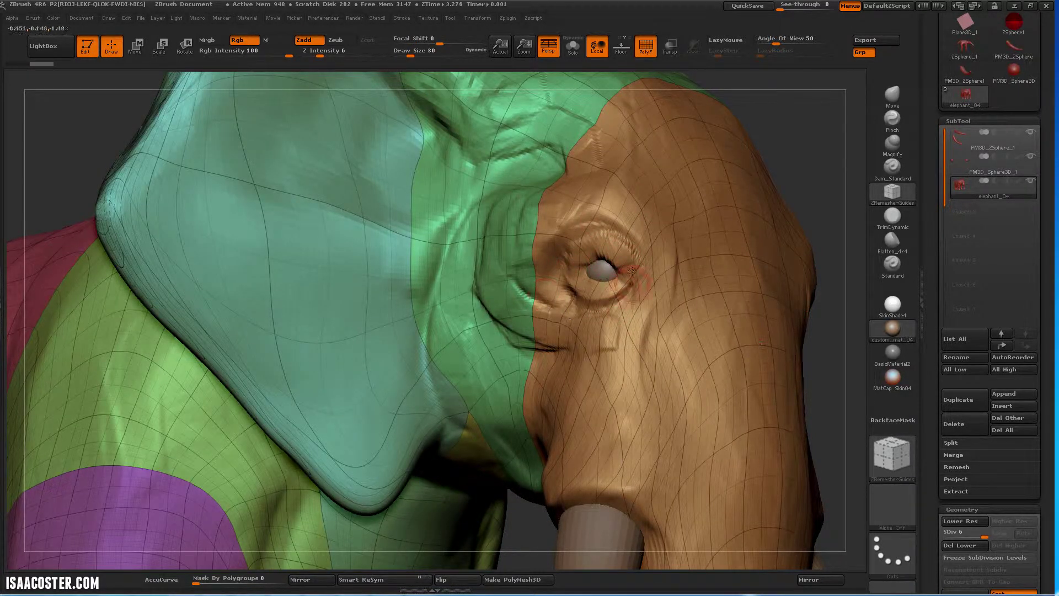
pyautogui.moveTo(775, 179); pyautogui.dragTo(575, 299)
pyautogui.keyDown('alt'); pyautogui.moveTo(789, 171); pyautogui.dragTo(499, 463); pyautogui.keyUp('alt')
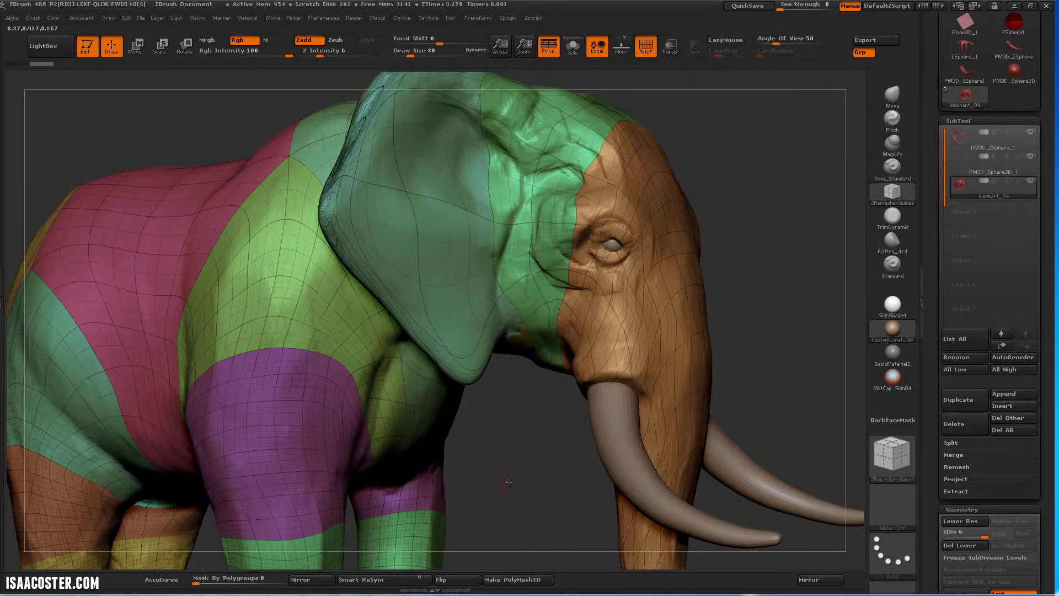
pyautogui.keyDown('alt'); pyautogui.moveTo(494, 414); pyautogui.dragTo(615, 268); pyautogui.keyUp('alt')
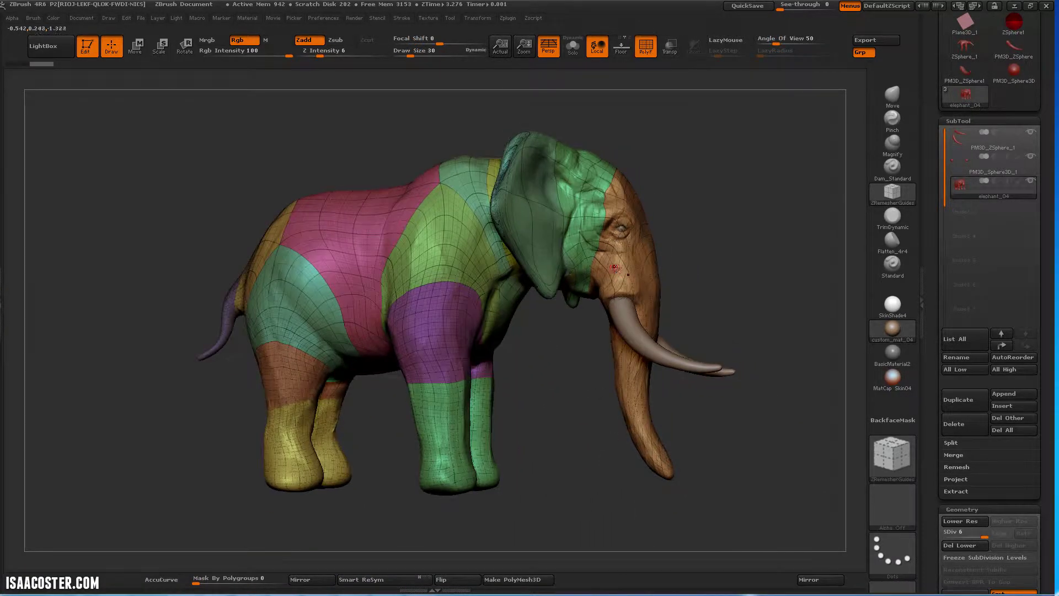
pyautogui.moveTo(664, 494)
pyautogui.mouseDown()
pyautogui.moveTo(583, 500)
pyautogui.moveTo(551, 485)
pyautogui.moveTo(676, 421)
pyautogui.moveTo(644, 410)
pyautogui.moveTo(673, 386)
pyautogui.mouseUp()
pyautogui.moveTo(718, 205); pyautogui.dragTo(717, 274)
# Hide the polyframe and examine the whole sculpted elephant with its tusks from several angles.
pyautogui.hotkey('shift', 'f')
pyautogui.keyDown('alt'); pyautogui.moveTo(591, 119); pyautogui.dragTo(572, 165); pyautogui.keyUp('alt')
pyautogui.moveTo(792, 227); pyautogui.dragTo(835, 182)
pyautogui.moveTo(765, 244); pyautogui.dragTo(800, 220)
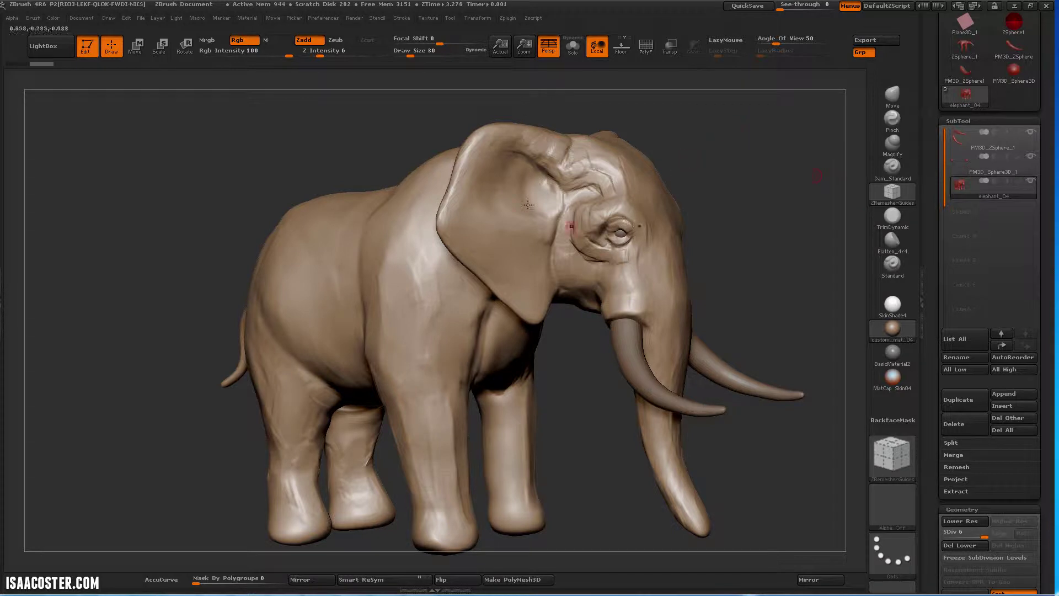
pyautogui.moveTo(720, 165); pyautogui.dragTo(523, 296)
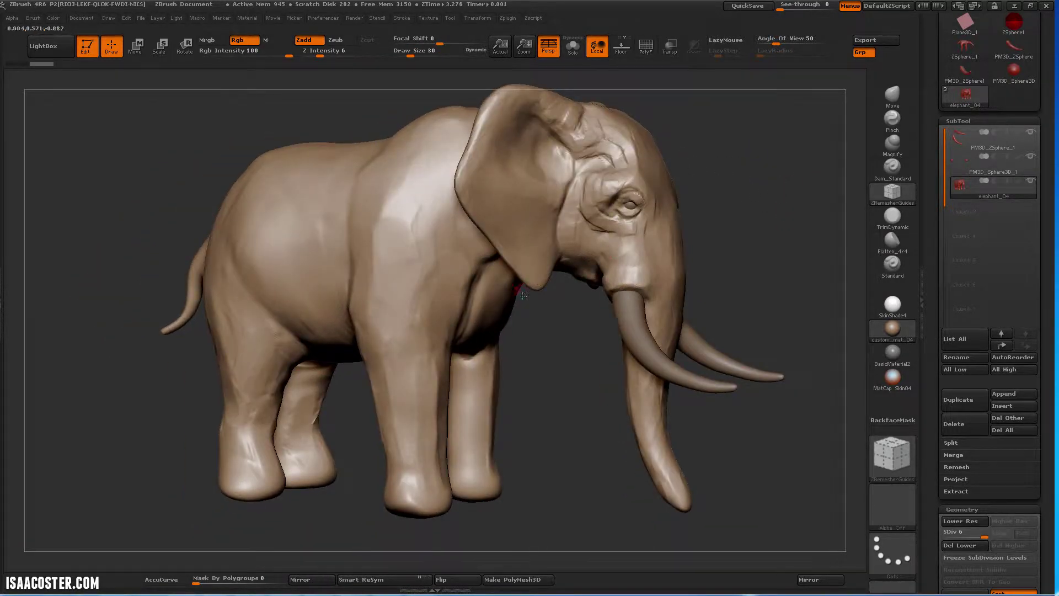
pyautogui.moveTo(524, 415); pyautogui.dragTo(527, 440)
pyautogui.moveTo(540, 405); pyautogui.dragTo(497, 266)
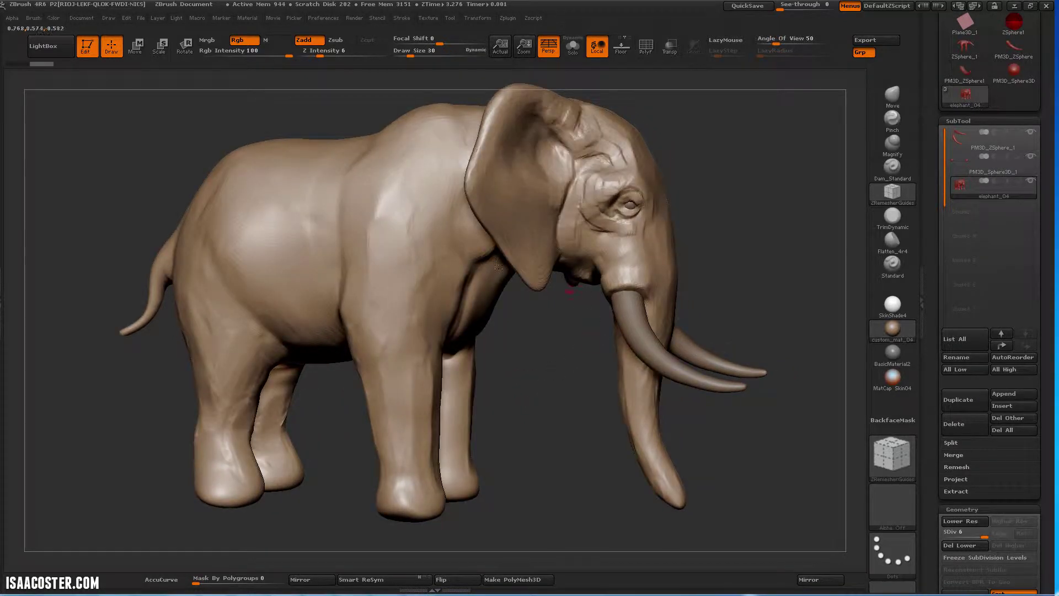
pyautogui.moveTo(516, 421); pyautogui.dragTo(701, 256)
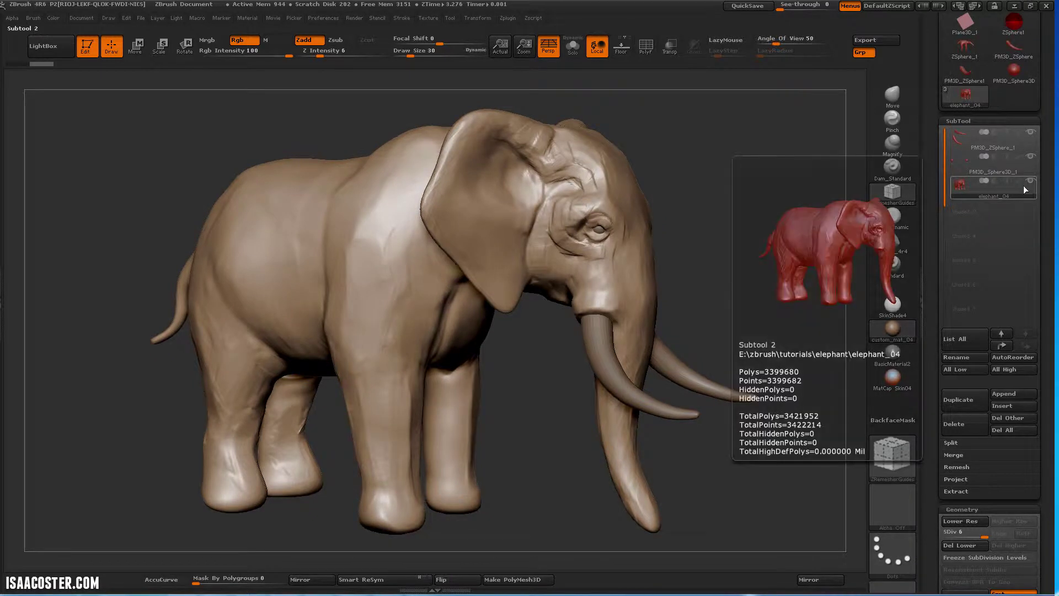
# Isolate the elephant body with Solo, show its polyframe, and duplicate the elephant_04 subtool.
pyautogui.click(572, 47)
pyautogui.hotkey('shift', 'f')
pyautogui.click(964, 191)
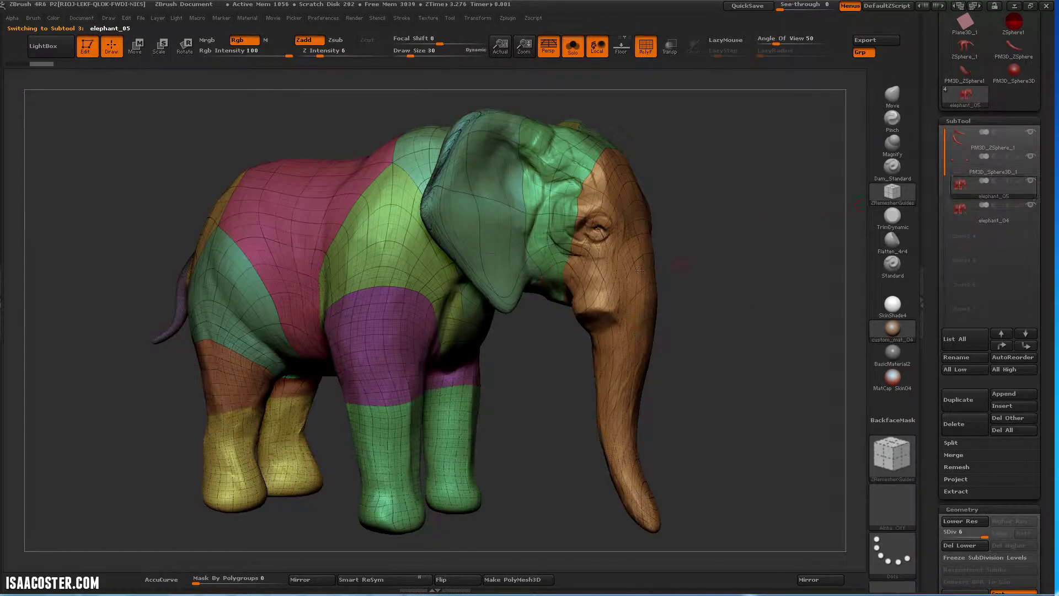
pyautogui.moveTo(717, 331); pyautogui.dragTo(740, 362)
pyautogui.press('shift')
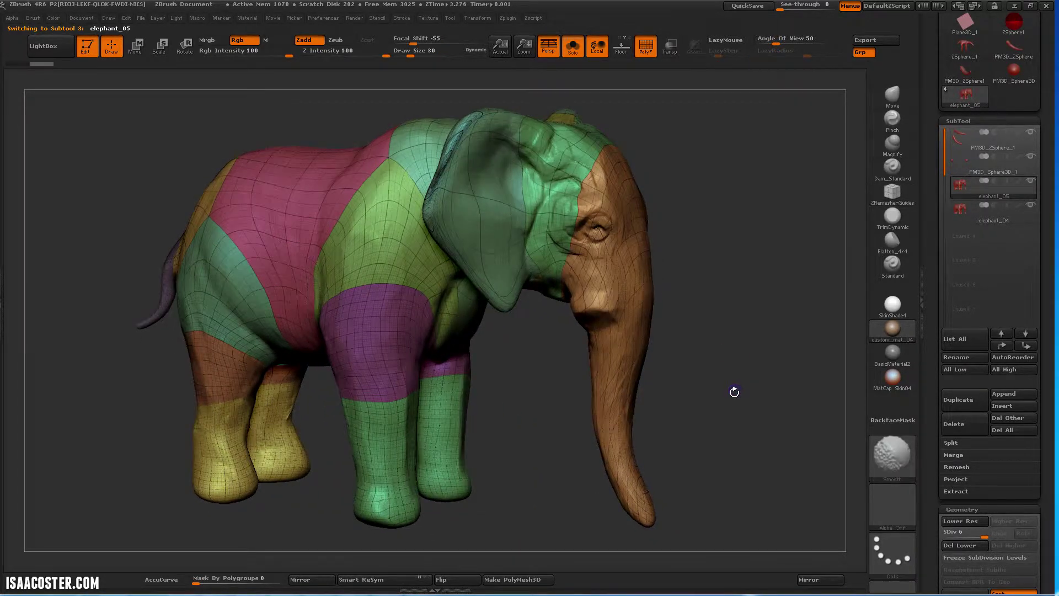
# Run ZRemesher on the elephant_04 subtool with a Target Polygons Count of 1 and the polyframe hidden.
pyautogui.hotkey('shift', 'f')
pyautogui.click(965, 208)
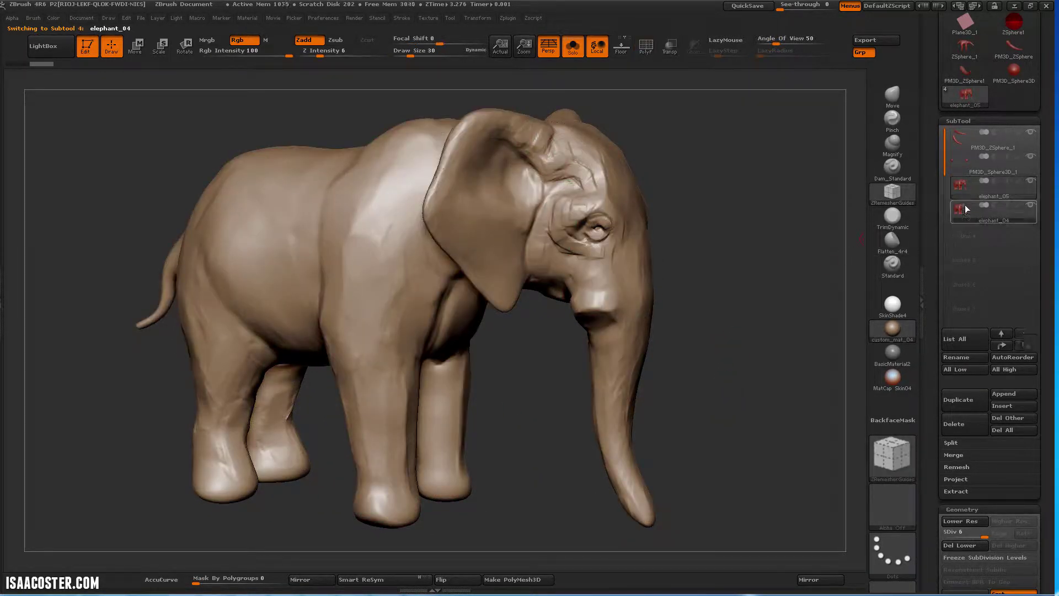
pyautogui.moveTo(933, 290); pyautogui.dragTo(934, 193)
pyautogui.scroll(-8, 933, 193)
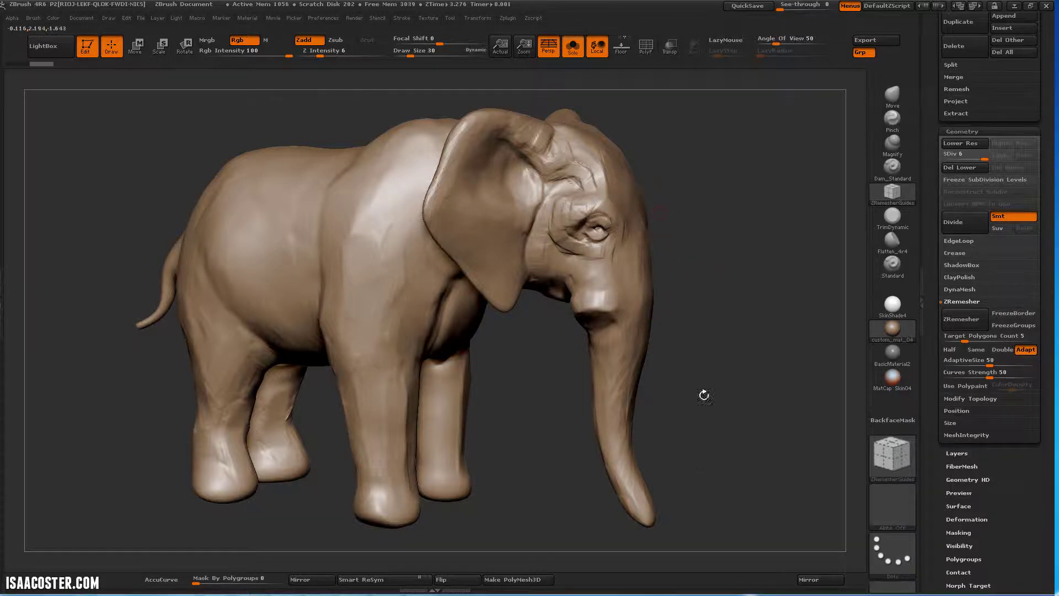
pyautogui.moveTo(700, 394); pyautogui.dragTo(696, 395)
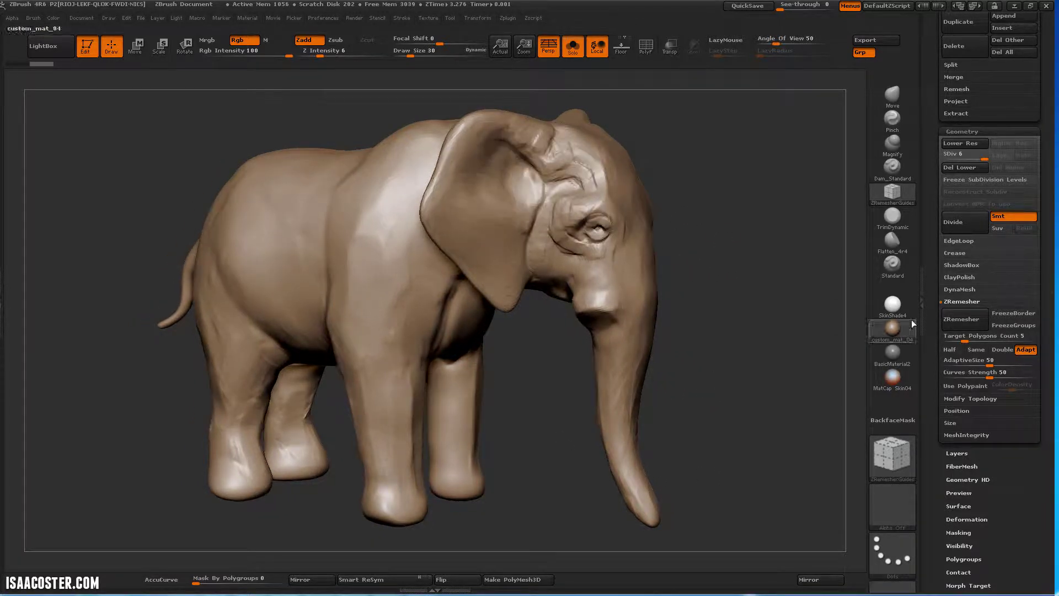
pyautogui.click(962, 335)
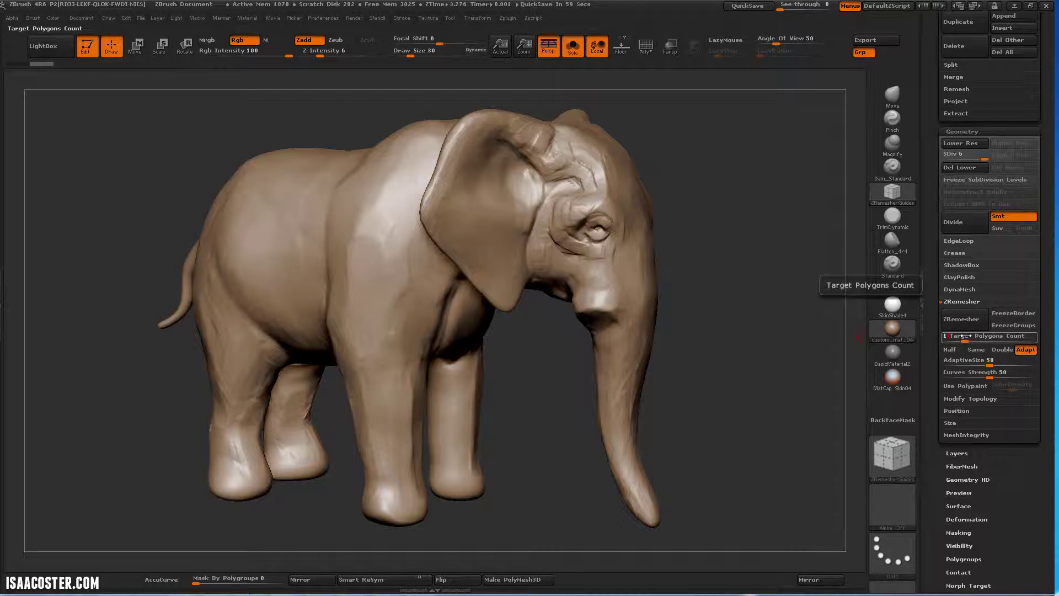
pyautogui.write('1')
pyautogui.press('Return')
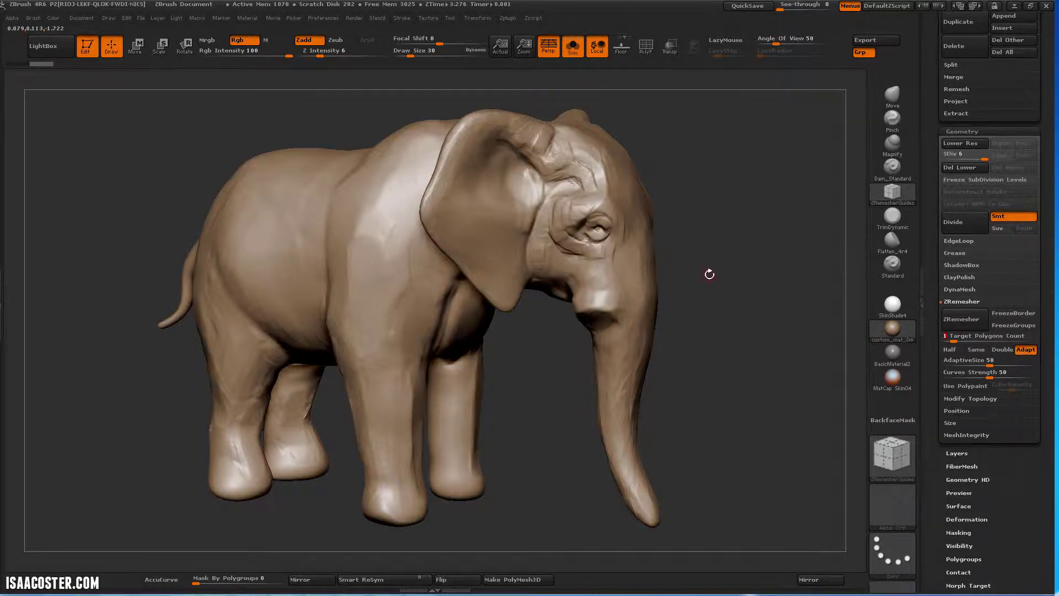
pyautogui.moveTo(714, 310); pyautogui.dragTo(659, 398)
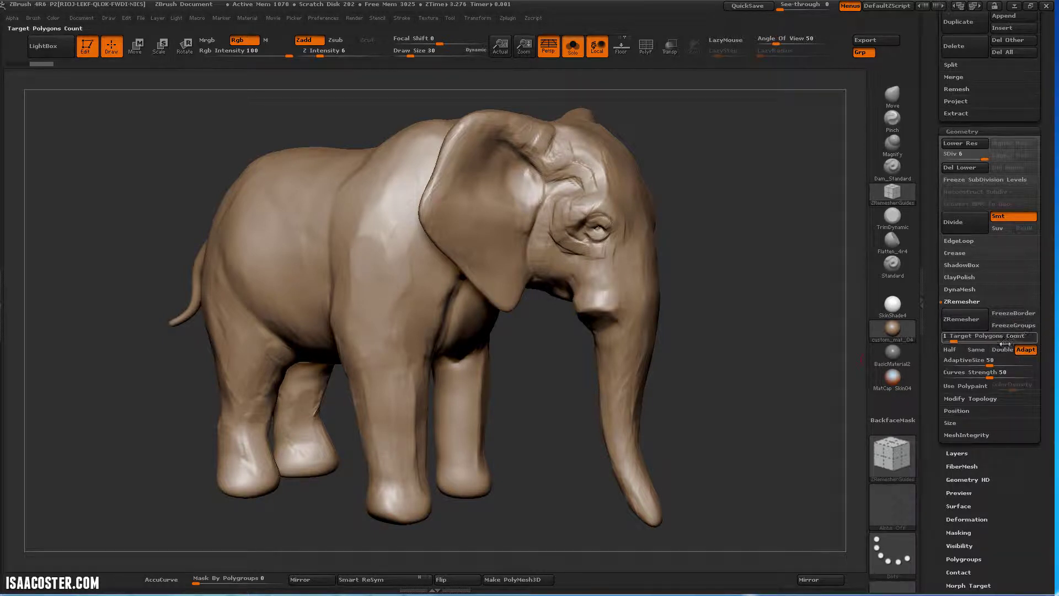
pyautogui.moveTo(842, 350); pyautogui.dragTo(827, 323)
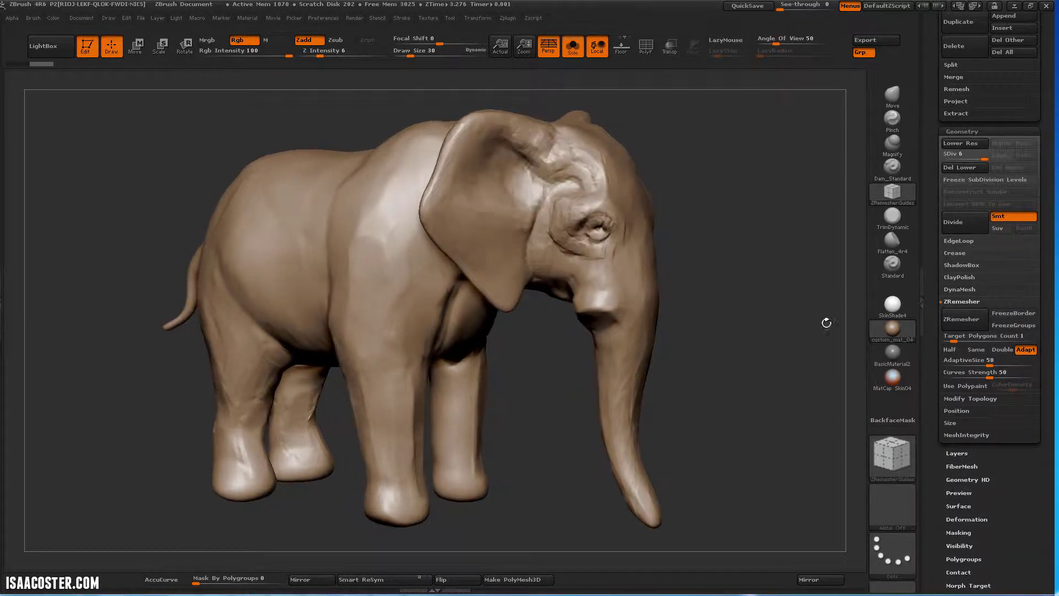
pyautogui.click(962, 321)
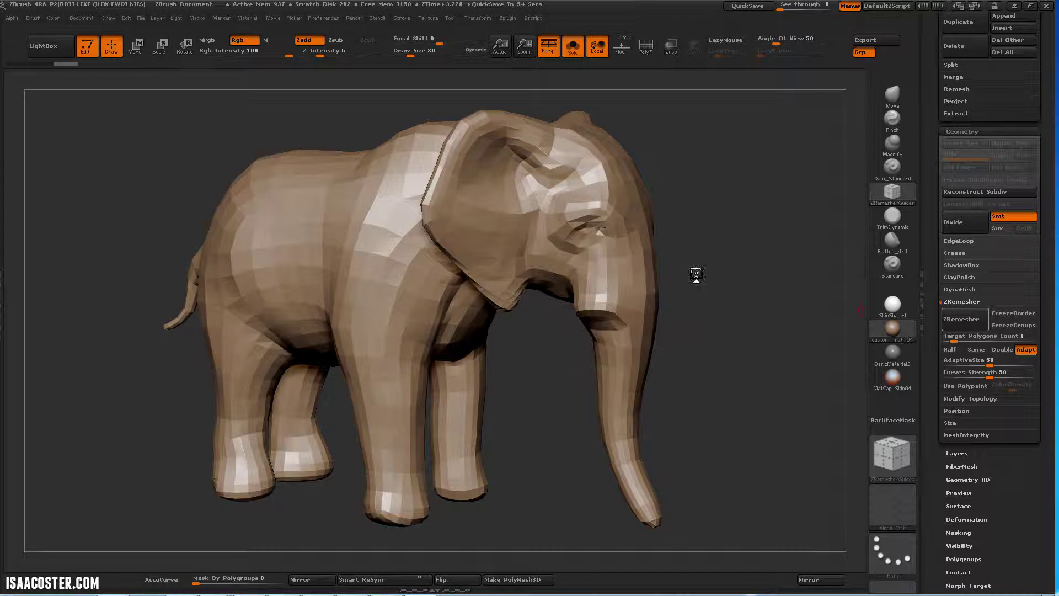
# Show the polyframe on the remeshed elephant and inspect its topology from the side and rear.
pyautogui.moveTo(696, 274); pyautogui.dragTo(697, 252)
pyautogui.hotkey('shift', 'f')
pyautogui.moveTo(714, 296); pyautogui.dragTo(719, 378)
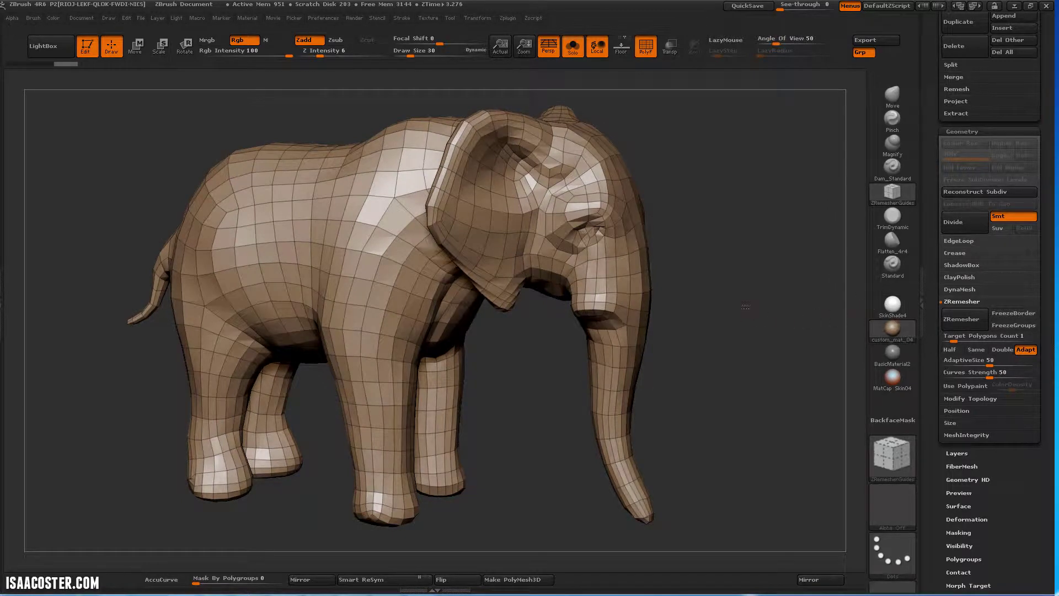
pyautogui.moveTo(783, 298); pyautogui.dragTo(752, 294)
pyautogui.scroll(5, 963, 153)
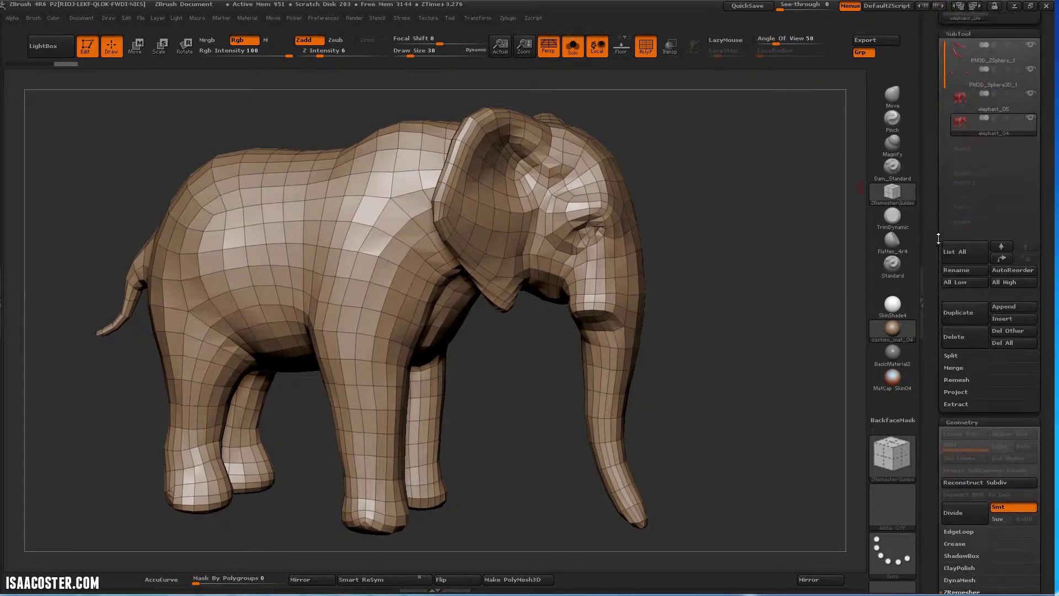
pyautogui.moveTo(968, 154)
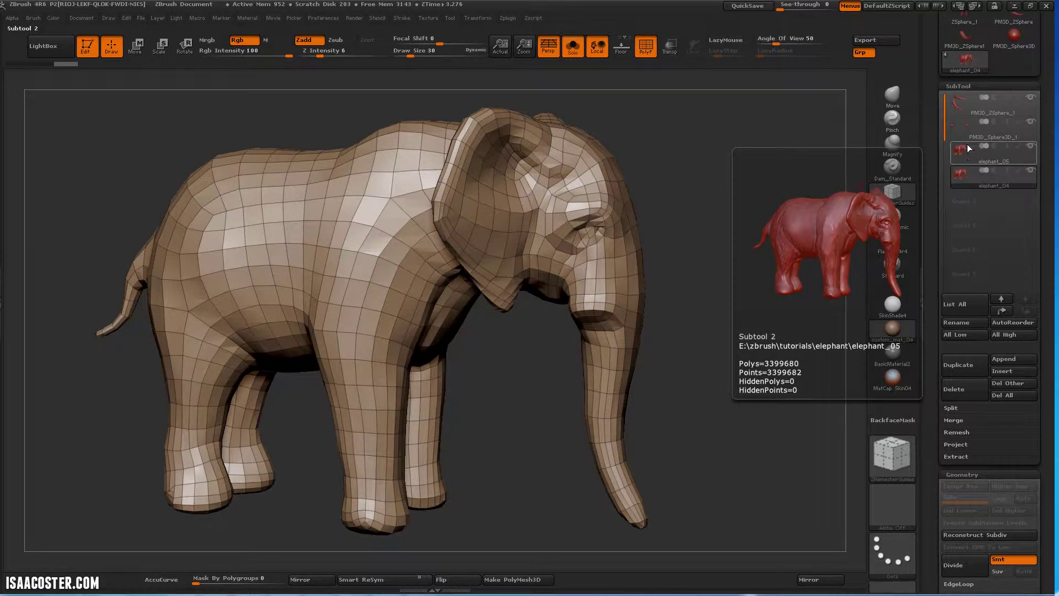
pyautogui.moveTo(795, 274); pyautogui.dragTo(816, 275)
pyautogui.moveTo(783, 327); pyautogui.dragTo(461, 447)
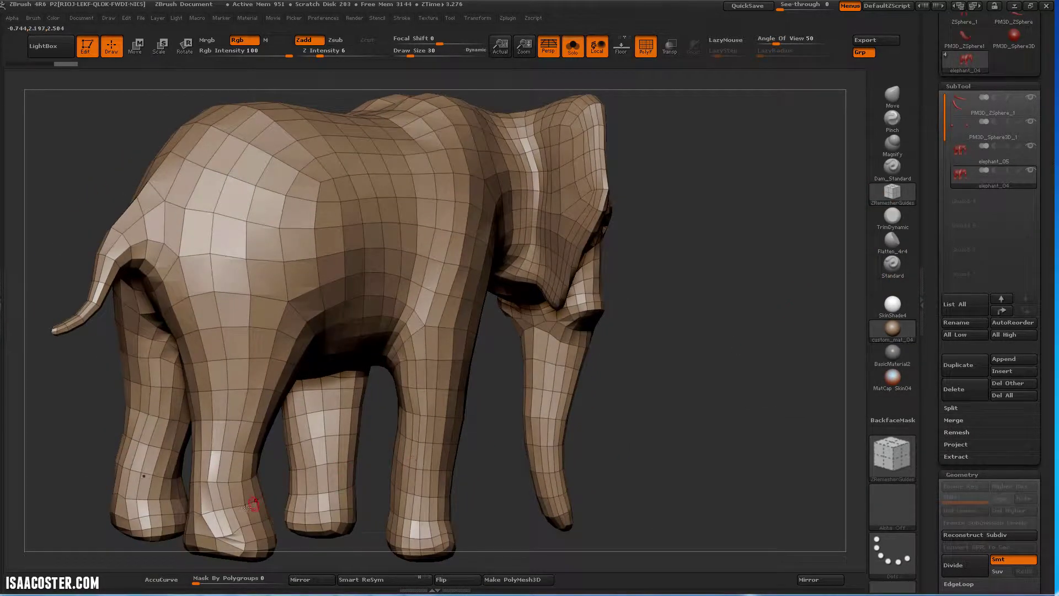
# Set the Draw Size to 56 and smooth the remeshed polygons on the elephant's hind foot.
pyautogui.keyDown('alt'); pyautogui.moveTo(608, 422); pyautogui.dragTo(662, 371); pyautogui.keyUp('alt')
pyautogui.press('s')
pyautogui.click(295, 490)
pyautogui.keyDown('shift'); pyautogui.moveTo(284, 473); pyautogui.dragTo(292, 483); pyautogui.keyUp('shift')
pyautogui.moveTo(303, 522)
pyautogui.mouseDown()
pyautogui.moveTo(386, 525)
pyautogui.moveTo(488, 399)
pyautogui.moveTo(755, 393)
pyautogui.moveTo(485, 415)
pyautogui.mouseUp()
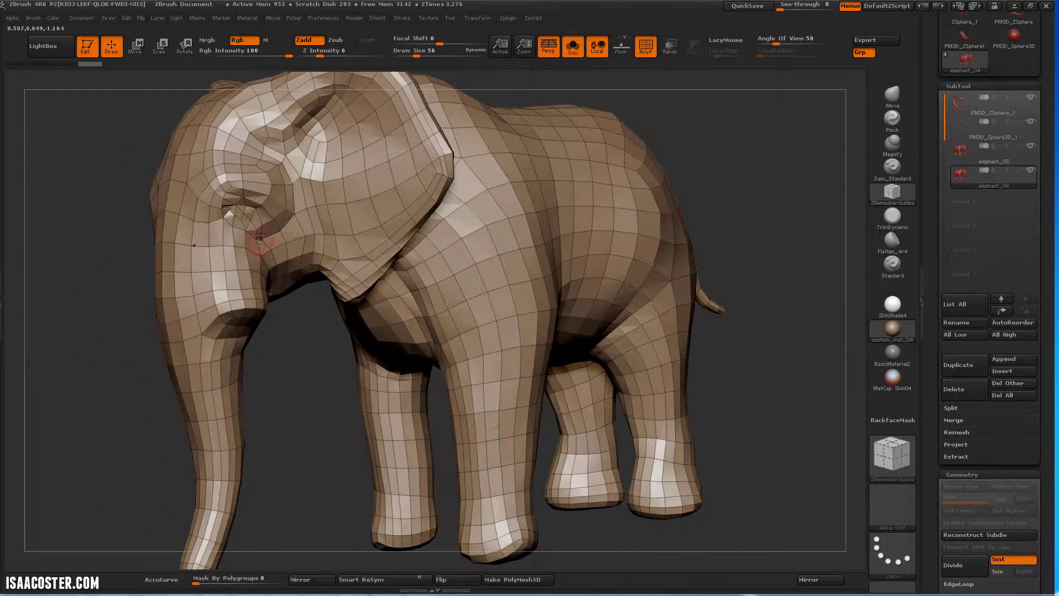
# Examine the remeshed topology around the elephant's eye, ear and face from both sides.
pyautogui.moveTo(281, 409); pyautogui.dragTo(385, 368)
pyautogui.moveTo(372, 287); pyautogui.dragTo(715, 176)
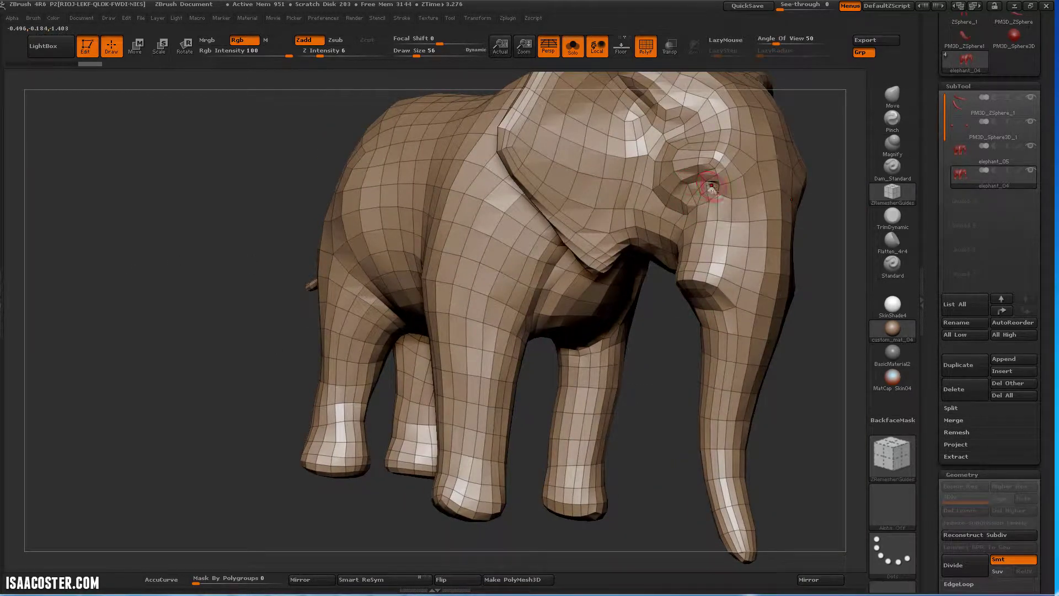
pyautogui.moveTo(835, 344); pyautogui.dragTo(561, 226)
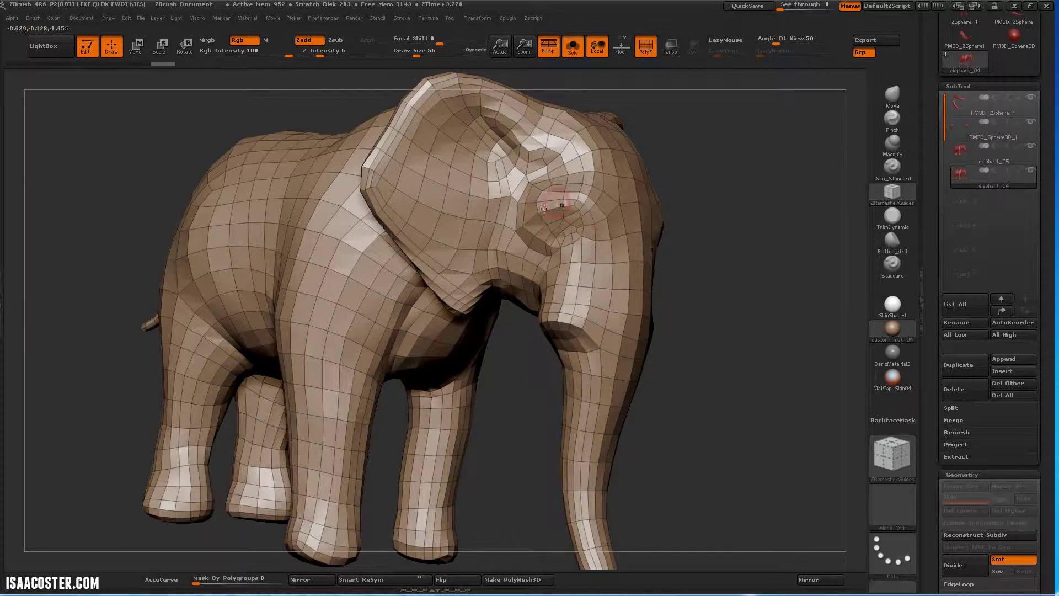
pyautogui.moveTo(768, 260); pyautogui.dragTo(552, 243)
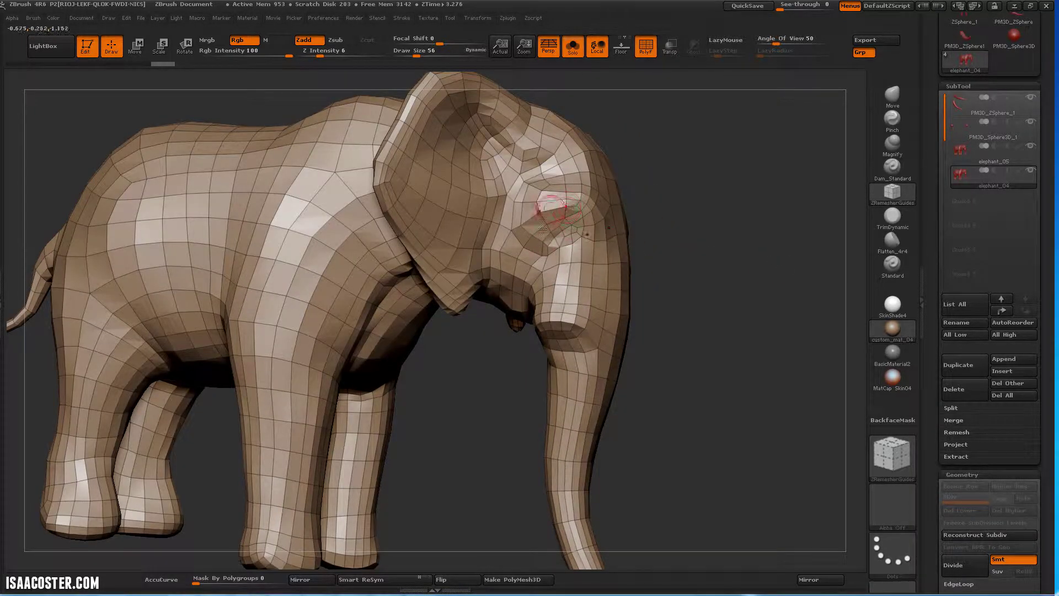
pyautogui.moveTo(716, 272); pyautogui.dragTo(734, 254)
pyautogui.moveTo(475, 346); pyautogui.dragTo(858, 265)
# Duplicate the high-resolution elephant_05 subtool with the polyframe hidden, and select elephant_05 below the new copy.
pyautogui.click(955, 153)
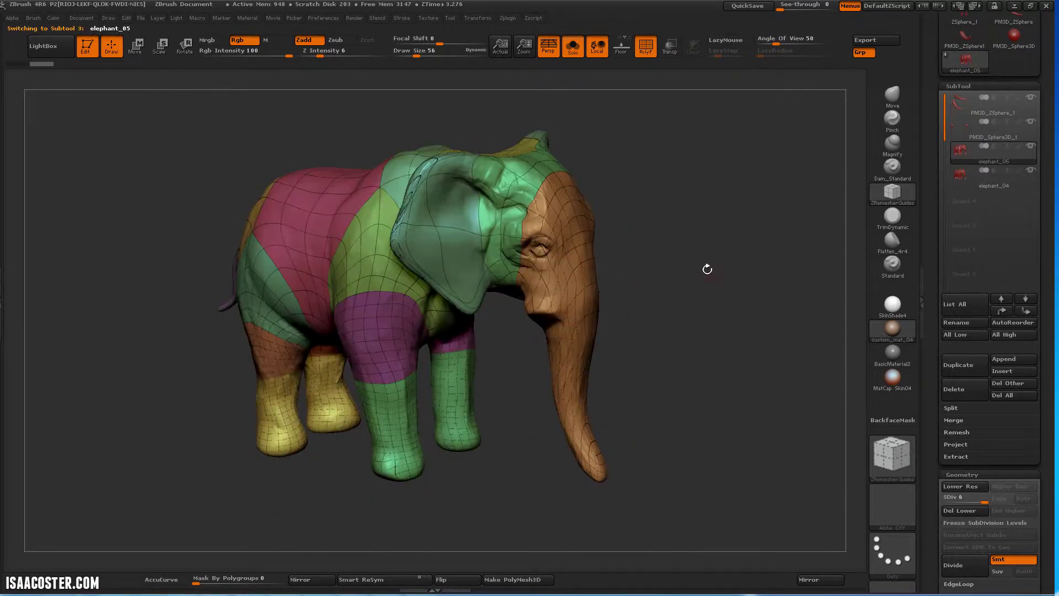
pyautogui.hotkey('shift', 'f')
pyautogui.click(963, 364)
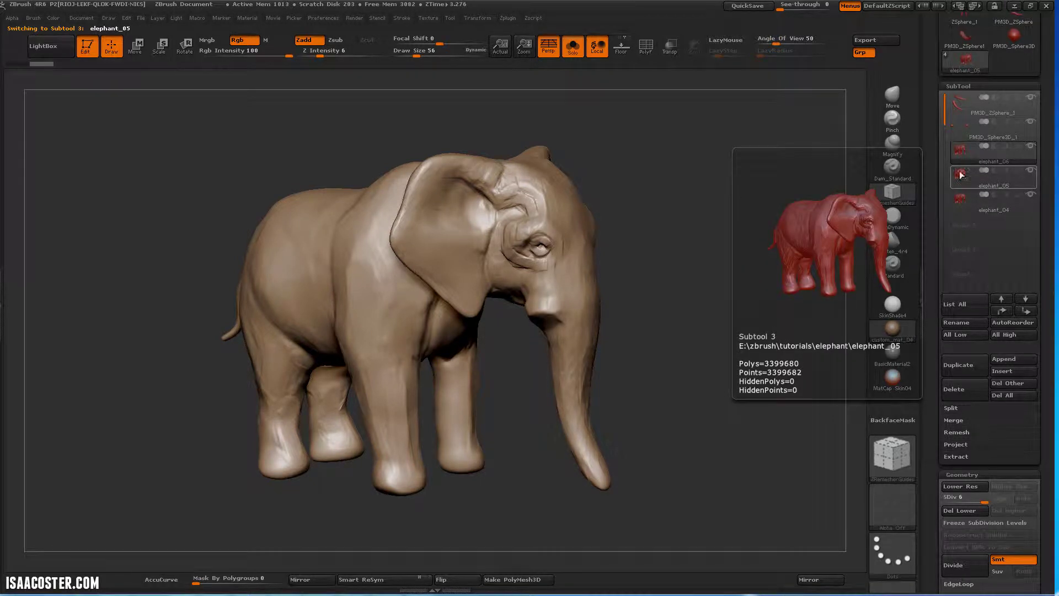
pyautogui.click(961, 174)
pyautogui.keyDown('alt'); pyautogui.moveTo(733, 235); pyautogui.dragTo(830, 216); pyautogui.keyUp('alt')
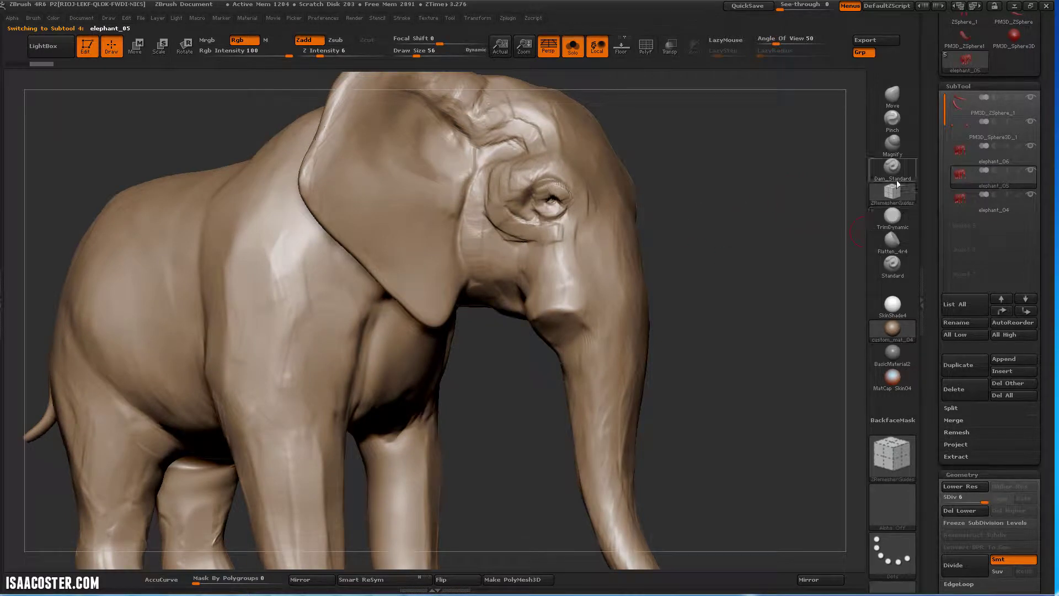
# Choose the ZRemesherGuides brush for drawing topology guide curves on elephant_05.
pyautogui.press('b')
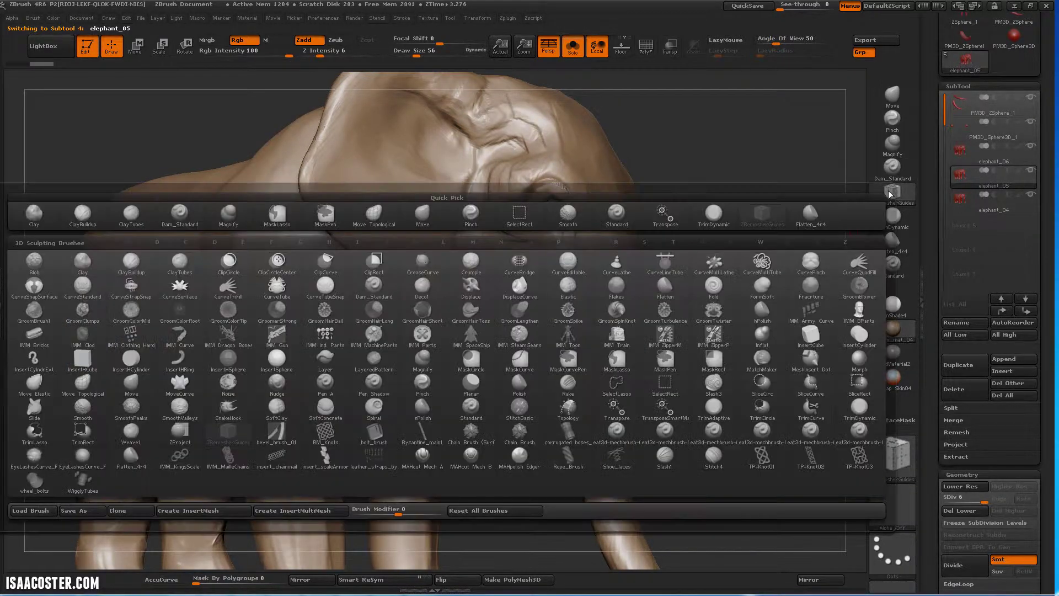
pyautogui.click(801, 214)
pyautogui.click(899, 191)
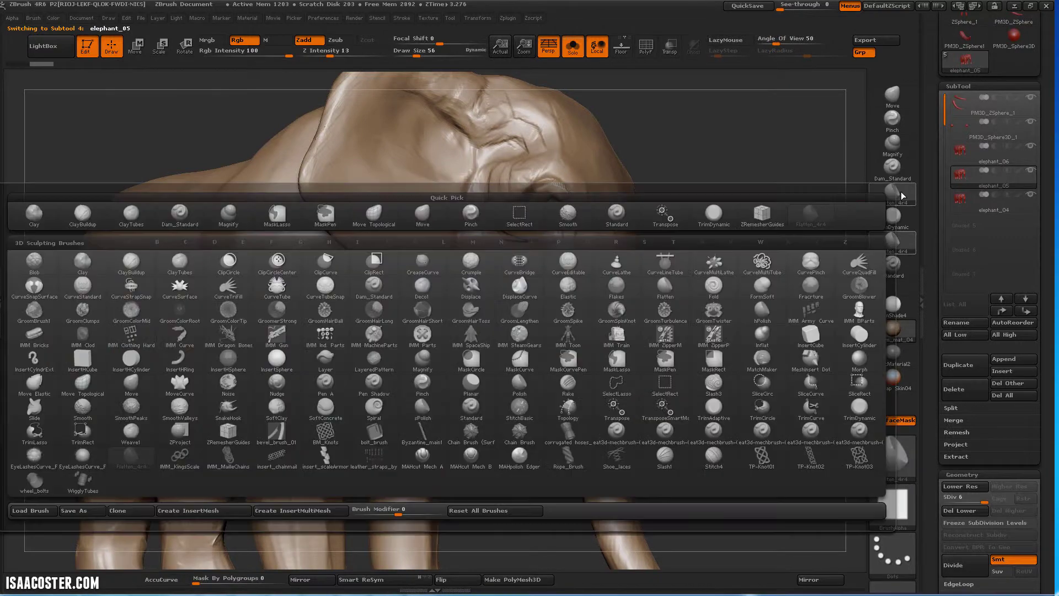
pyautogui.press('b')
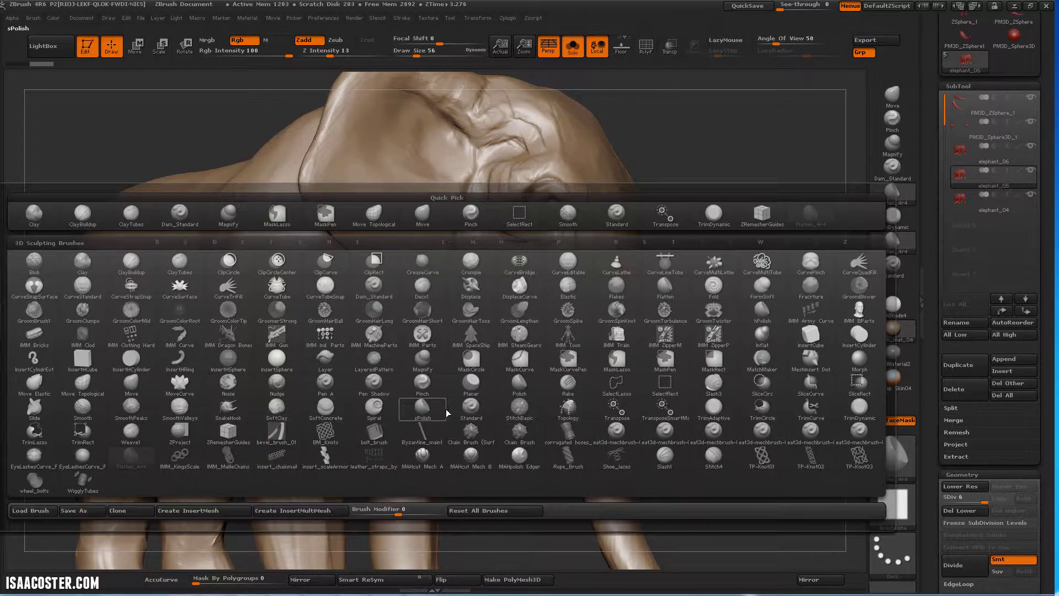
pyautogui.press('z')
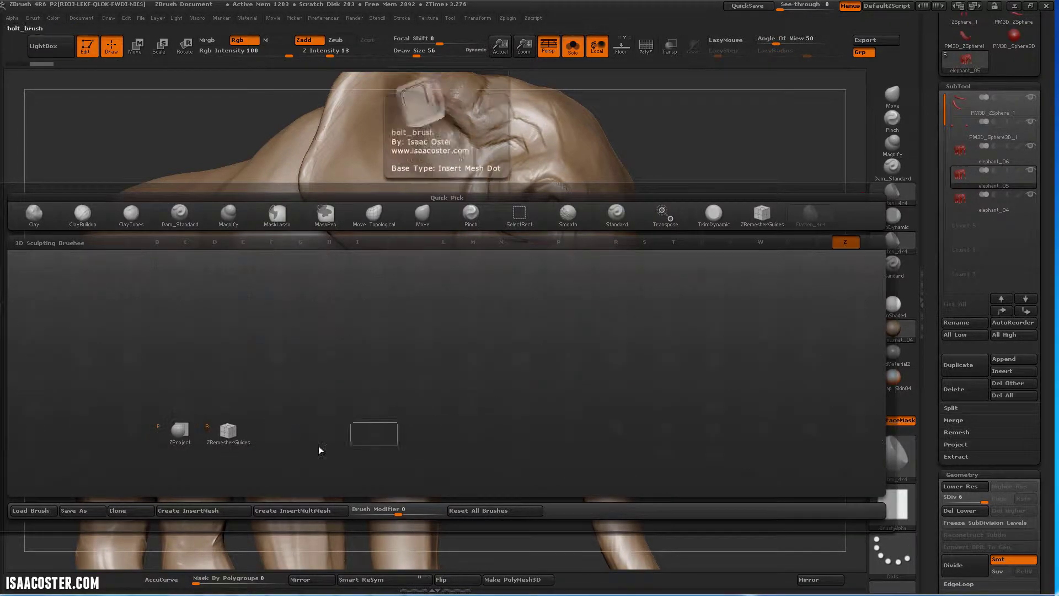
pyautogui.click(231, 434)
# Lower elephant_05 to subdivision level 4, and delete its higher and lower subdivision levels.
pyautogui.moveTo(735, 173); pyautogui.dragTo(658, 231)
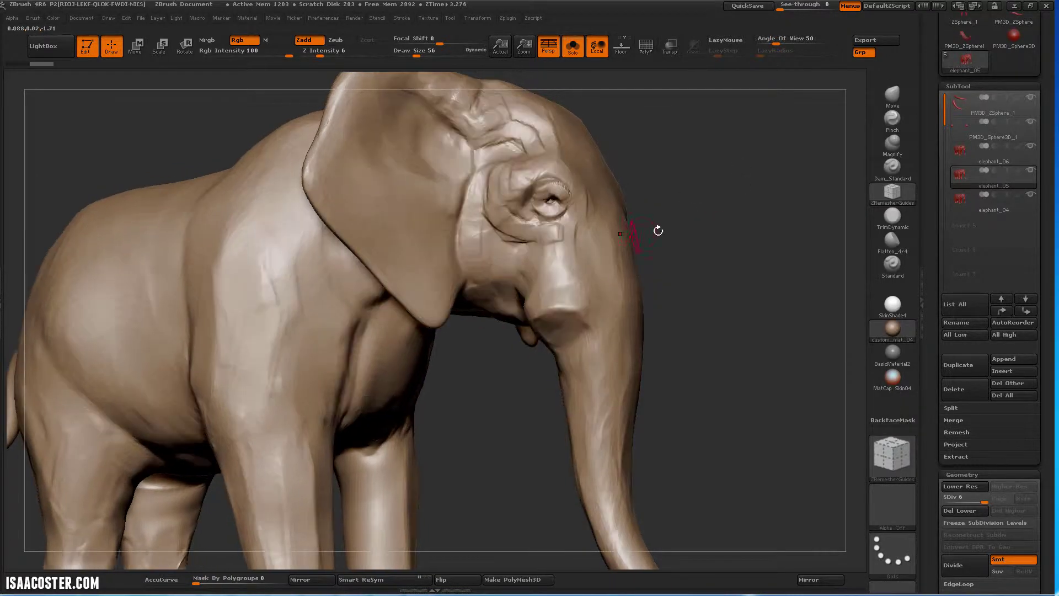
pyautogui.moveTo(717, 305); pyautogui.dragTo(671, 258)
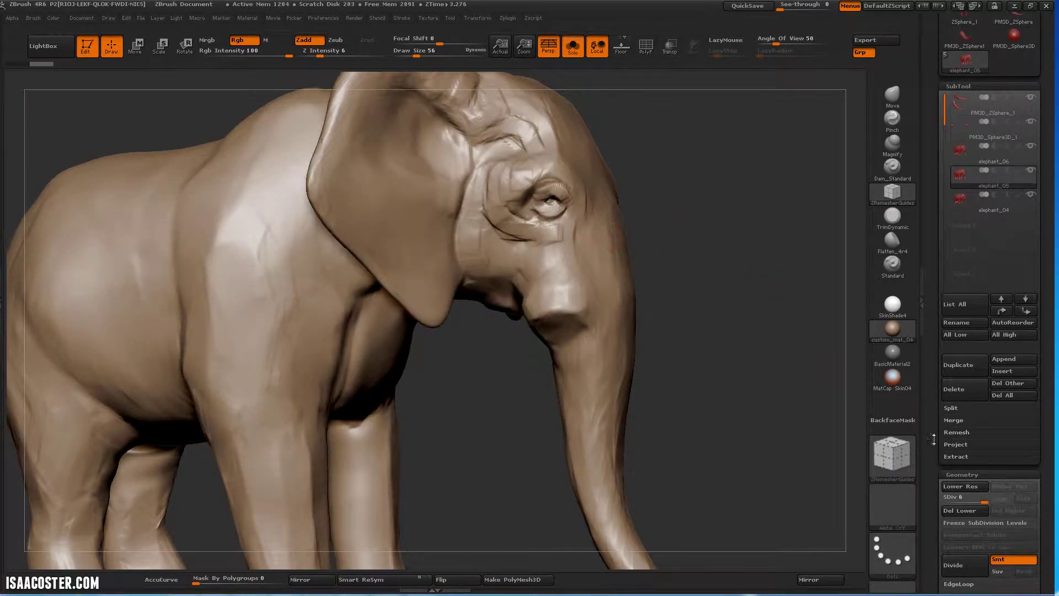
pyautogui.click(960, 486)
pyautogui.click(960, 486)
pyautogui.click(998, 511)
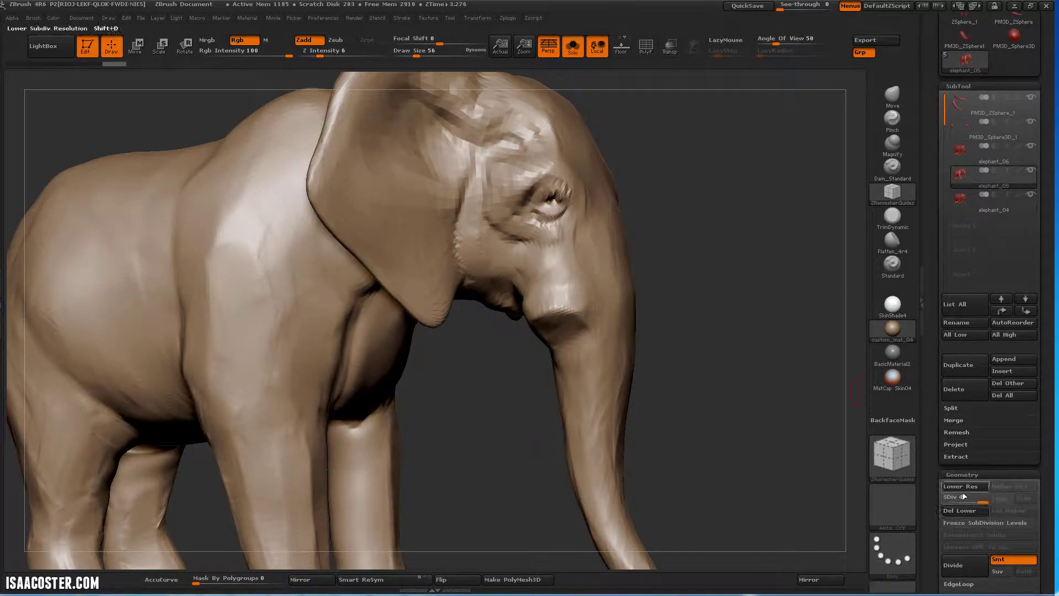
pyautogui.click(966, 512)
# Draw several concentric ZRemesher guide curves around the elephant's eye.
pyautogui.moveTo(740, 397); pyautogui.dragTo(712, 318)
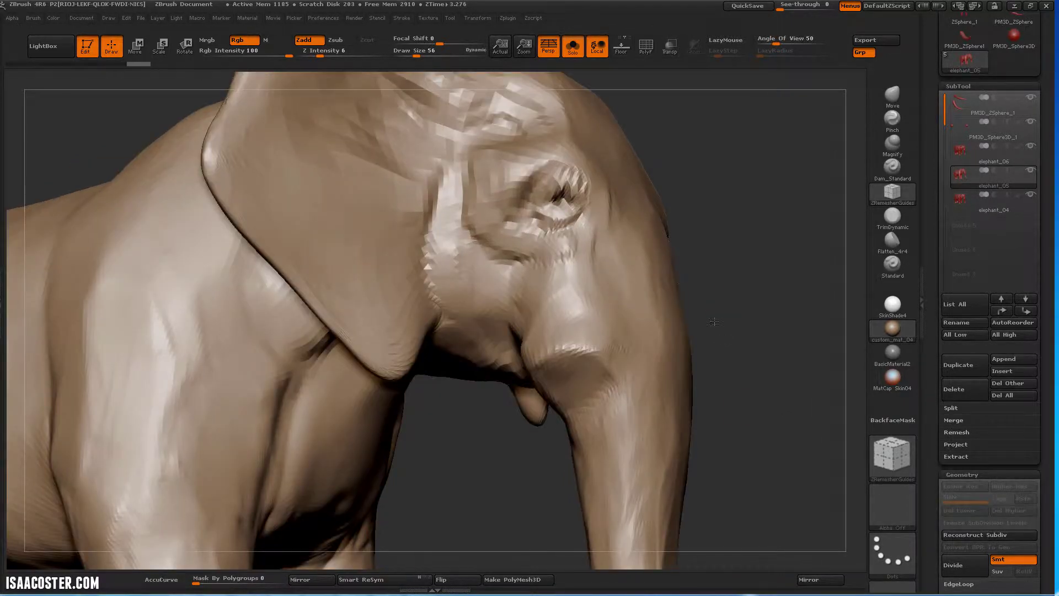
pyautogui.moveTo(713, 213)
pyautogui.mouseDown()
pyautogui.moveTo(691, 225)
pyautogui.moveTo(716, 309)
pyautogui.moveTo(568, 220)
pyautogui.moveTo(702, 182)
pyautogui.moveTo(534, 199)
pyautogui.mouseUp()
pyautogui.moveTo(739, 293); pyautogui.dragTo(734, 284)
pyautogui.moveTo(534, 445); pyautogui.dragTo(551, 416)
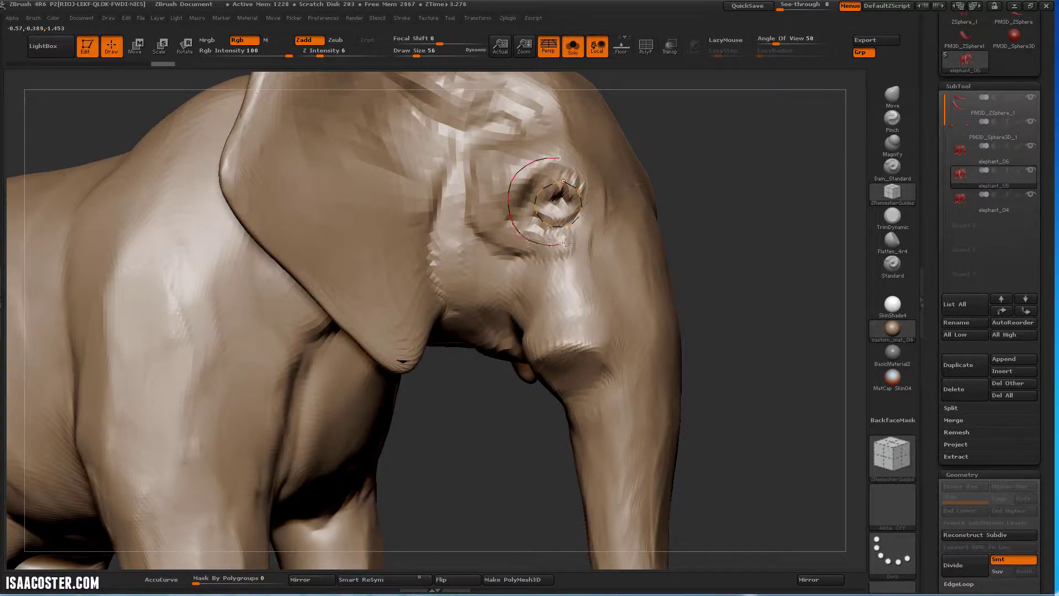
pyautogui.moveTo(757, 214)
pyautogui.mouseDown()
pyautogui.moveTo(716, 225)
pyautogui.moveTo(763, 203)
pyautogui.moveTo(778, 173)
pyautogui.moveTo(756, 225)
pyautogui.moveTo(711, 246)
pyautogui.mouseUp()
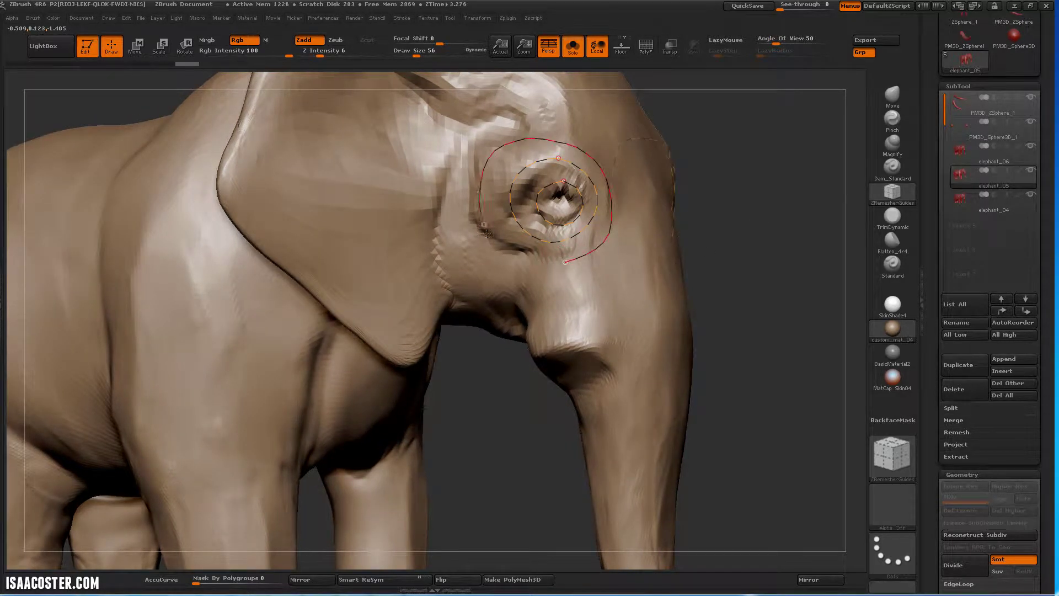
pyautogui.moveTo(768, 310); pyautogui.dragTo(757, 331)
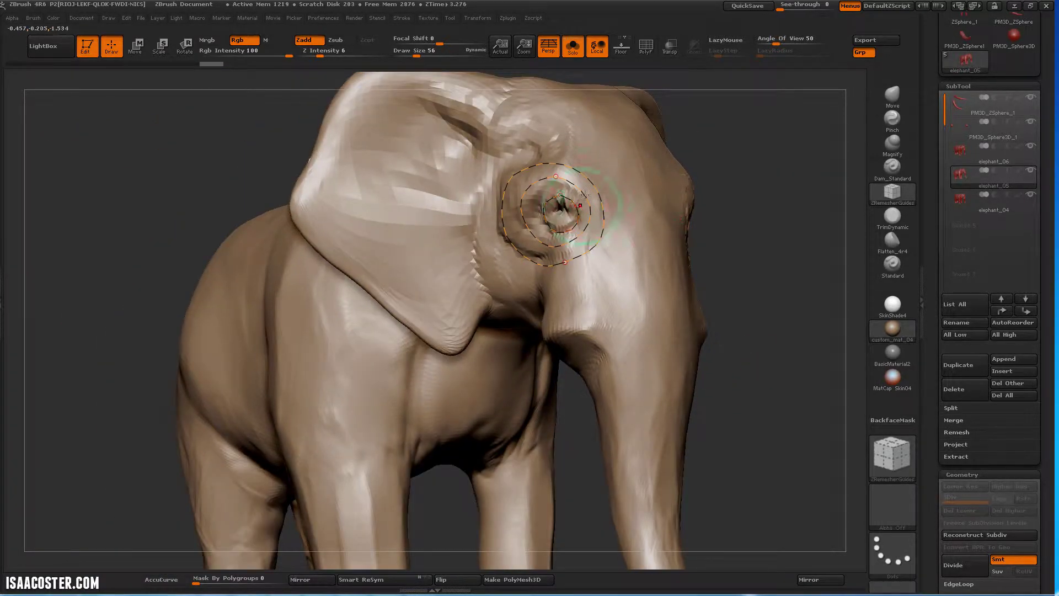
pyautogui.moveTo(806, 244); pyautogui.dragTo(827, 248)
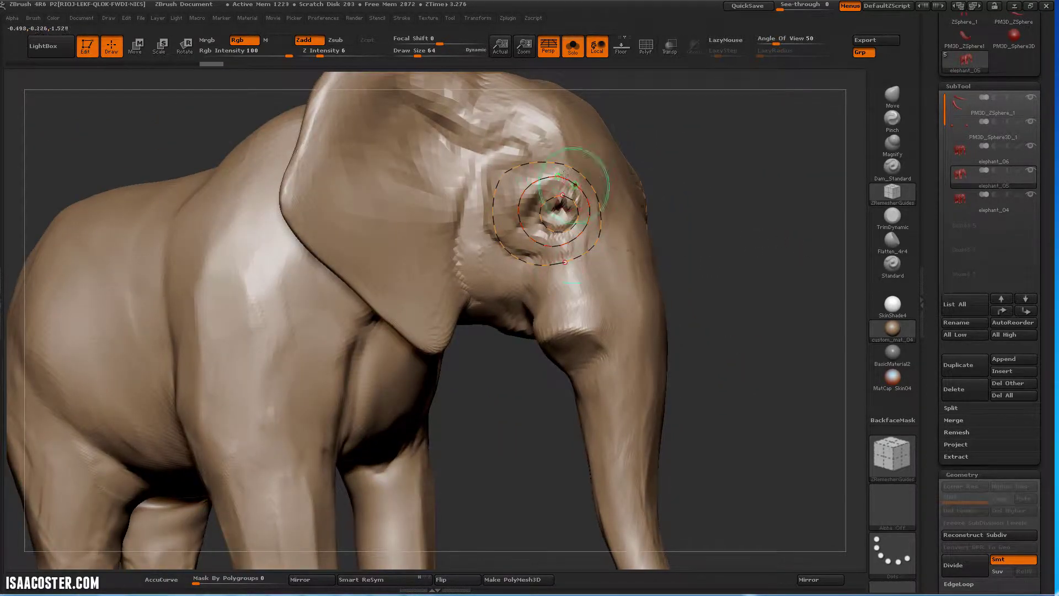
pyautogui.moveTo(758, 349); pyautogui.dragTo(727, 276)
# Set the ZRemesher Target Polygons Count to 1 and remesh elephant_05 with the guide curves.
pyautogui.scroll(-5, 931, 301)
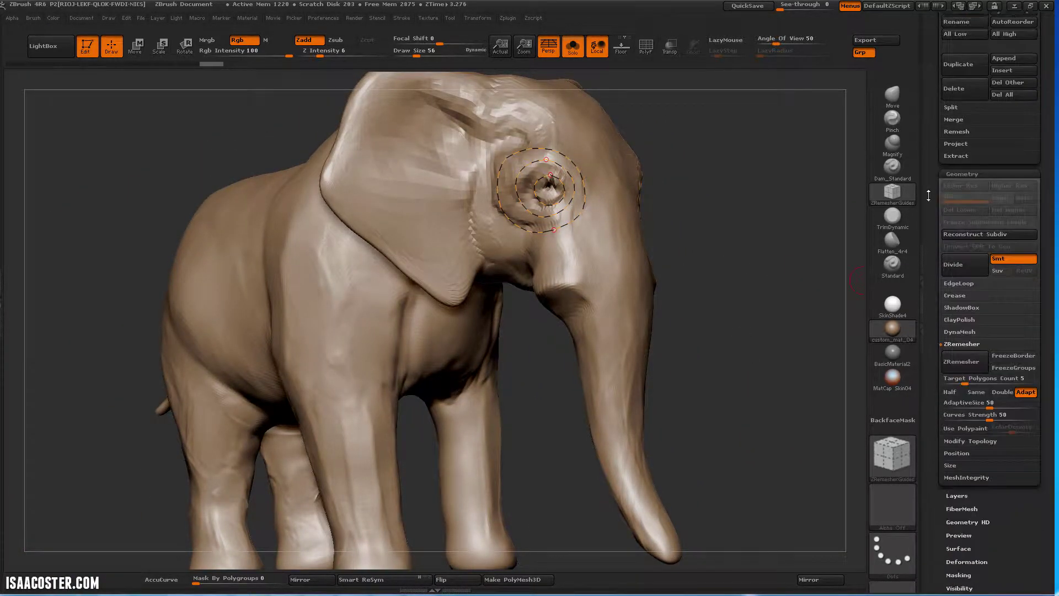
pyautogui.click(964, 355)
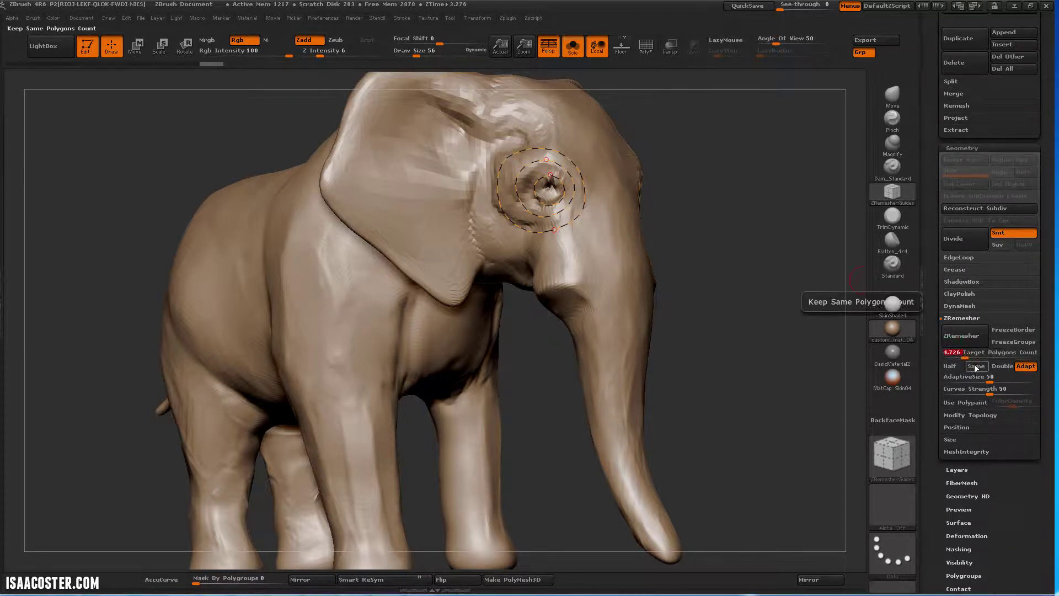
pyautogui.write('1')
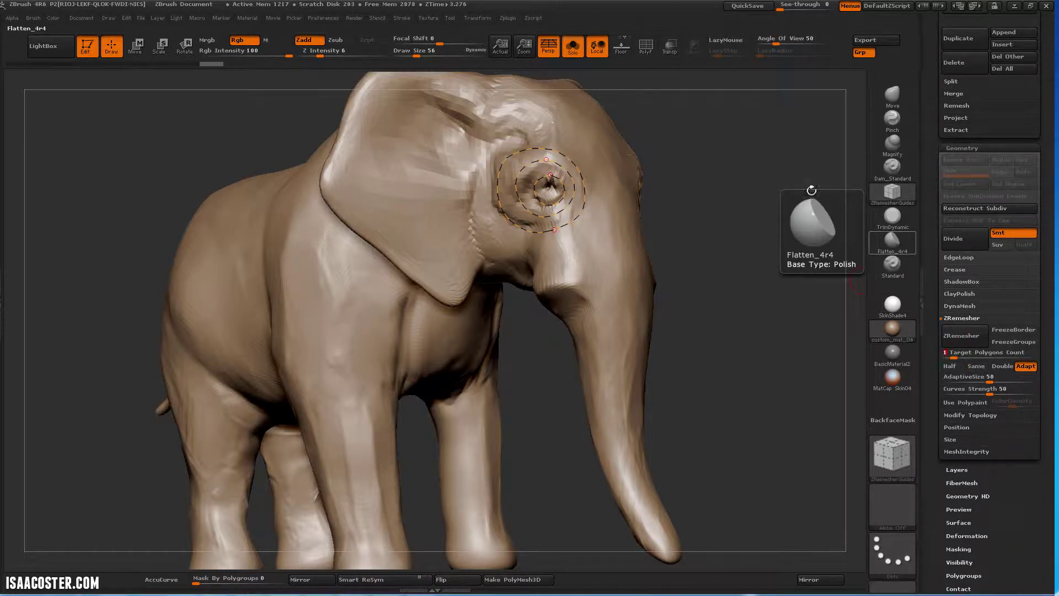
pyautogui.click(965, 336)
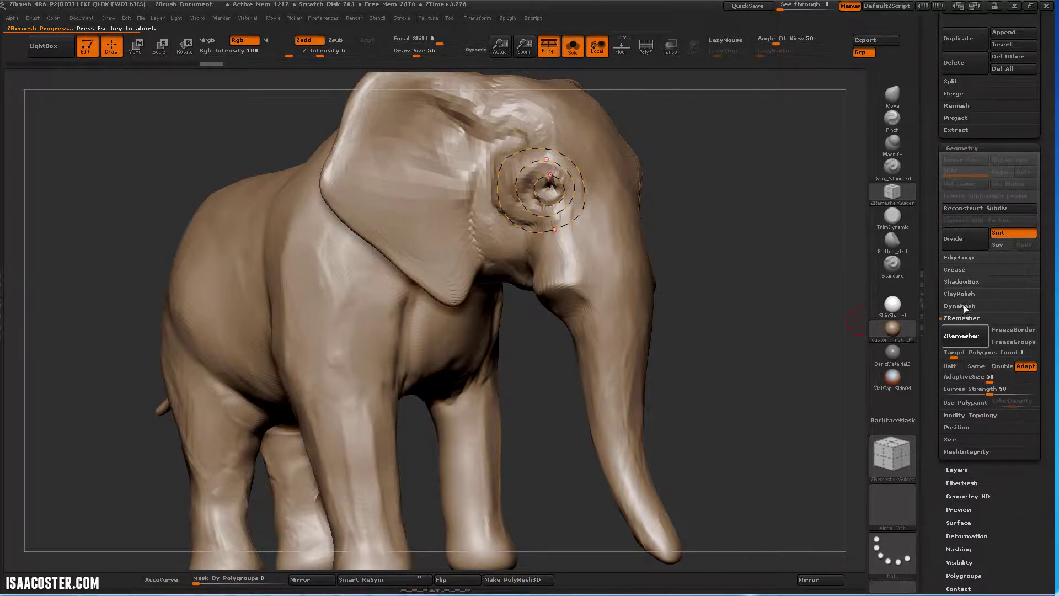
# Show the polyframe on the remeshed elephant and examine the topology around its eye, body and legs.
pyautogui.moveTo(730, 338); pyautogui.dragTo(780, 300)
pyautogui.hotkey('shift', 'f')
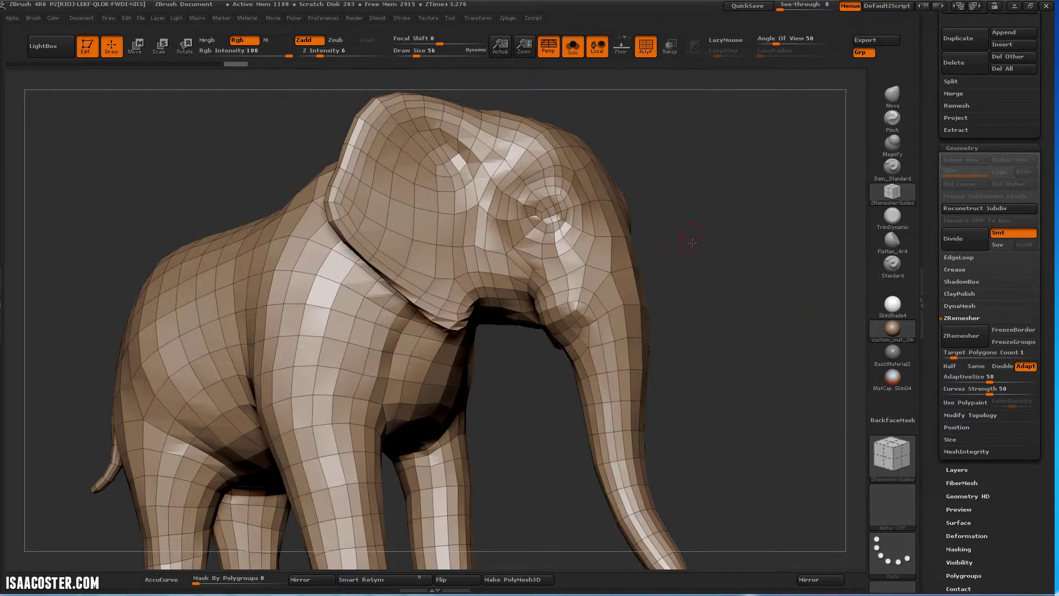
pyautogui.moveTo(692, 243); pyautogui.dragTo(576, 221)
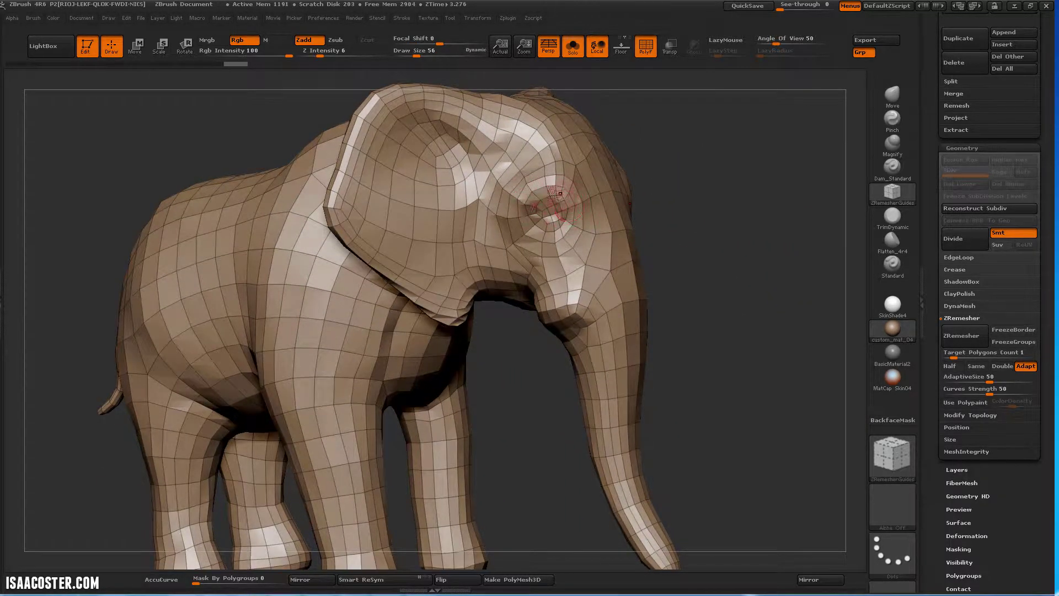
pyautogui.moveTo(697, 258)
pyautogui.mouseDown()
pyautogui.moveTo(699, 230)
pyautogui.moveTo(685, 234)
pyautogui.moveTo(723, 241)
pyautogui.moveTo(702, 260)
pyautogui.moveTo(630, 266)
pyautogui.moveTo(648, 405)
pyautogui.moveTo(570, 416)
pyautogui.moveTo(700, 485)
pyautogui.moveTo(648, 481)
pyautogui.moveTo(675, 315)
pyautogui.mouseUp()
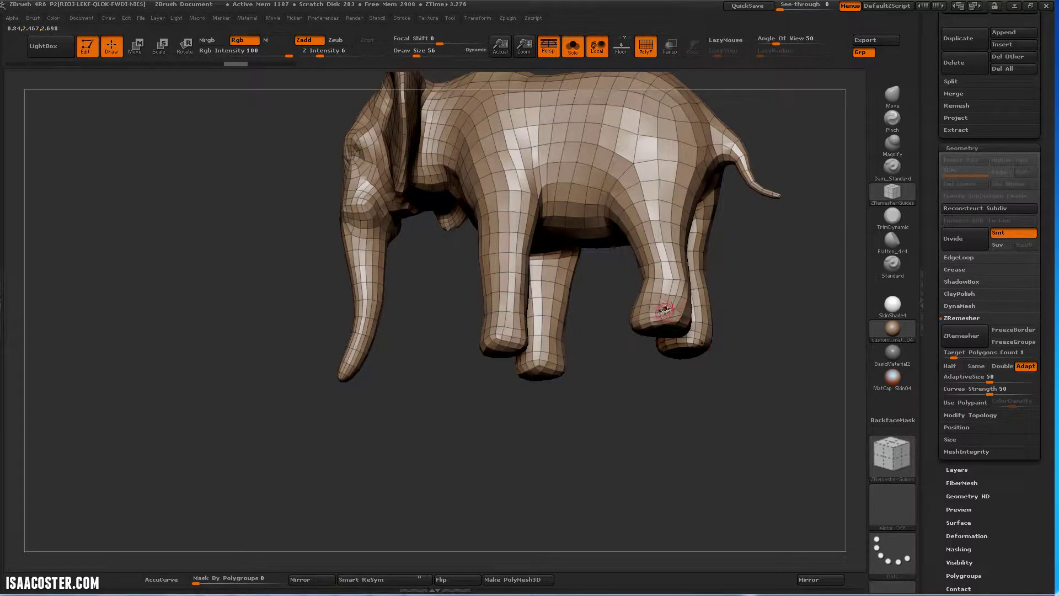
# Set the Draw Size to 93 and smooth the remeshed polygons on the elephant's feet and underside.
pyautogui.press('shift')
pyautogui.moveTo(679, 386)
pyautogui.mouseDown()
pyautogui.moveTo(700, 422)
pyautogui.moveTo(667, 417)
pyautogui.moveTo(686, 384)
pyautogui.moveTo(558, 456)
pyautogui.moveTo(718, 472)
pyautogui.moveTo(634, 452)
pyautogui.moveTo(717, 394)
pyautogui.moveTo(688, 347)
pyautogui.moveTo(725, 520)
pyautogui.moveTo(667, 368)
pyautogui.moveTo(638, 353)
pyautogui.moveTo(623, 307)
pyautogui.mouseUp()
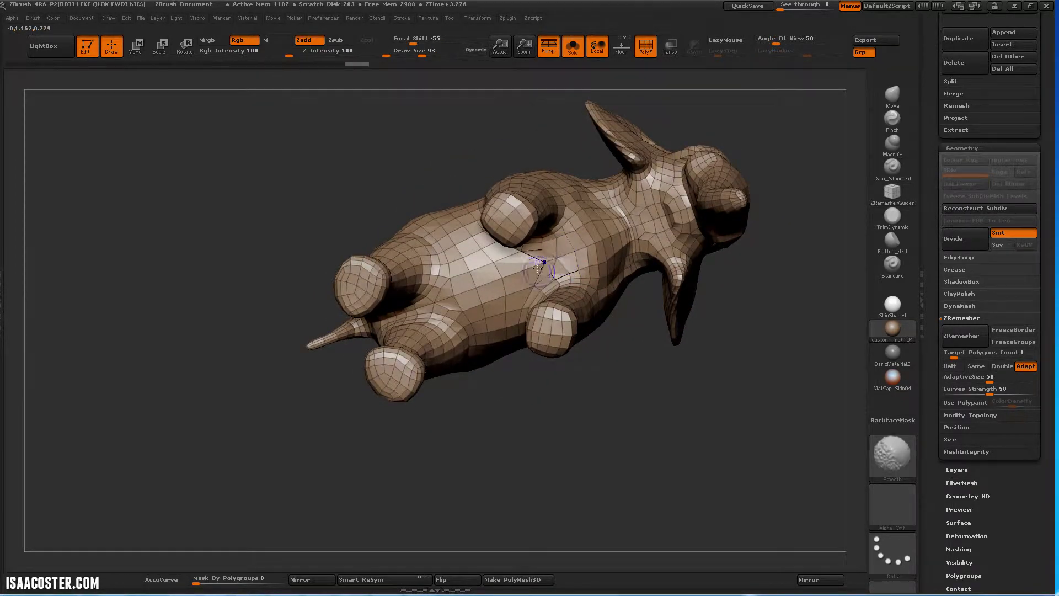
pyautogui.moveTo(620, 353)
pyautogui.mouseDown()
pyautogui.moveTo(613, 331)
pyautogui.moveTo(598, 464)
pyautogui.moveTo(638, 454)
pyautogui.moveTo(633, 373)
pyautogui.moveTo(746, 398)
pyautogui.moveTo(728, 382)
pyautogui.moveTo(755, 335)
pyautogui.mouseUp()
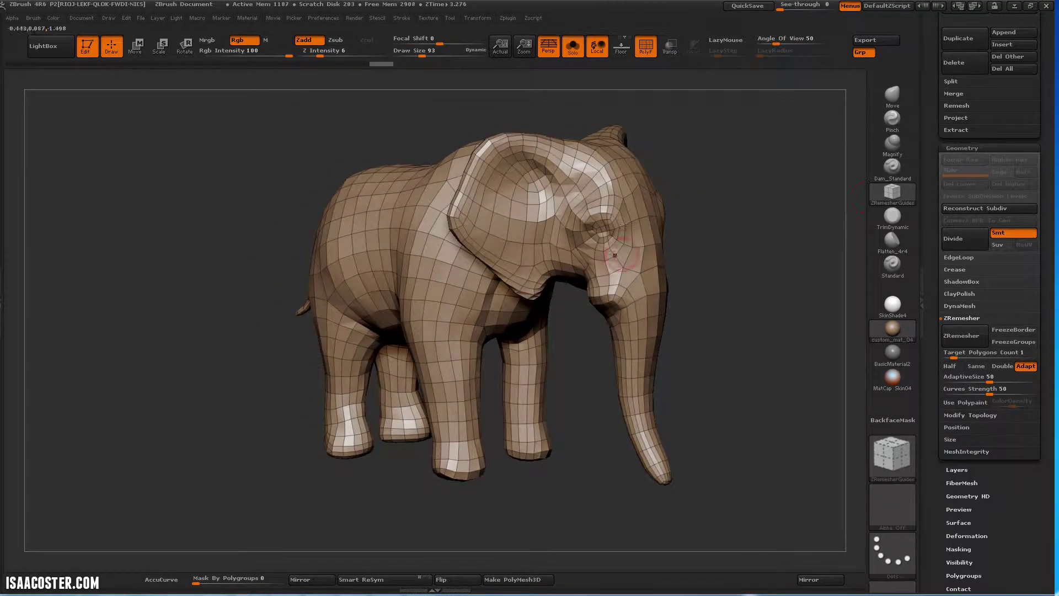
# Hide the polyframe and compare the high-resolution elephant_06 subtool with the remeshed elephant_05.
pyautogui.scroll(5, 987, 165)
pyautogui.click(963, 193)
pyautogui.hotkey('shift', 'f')
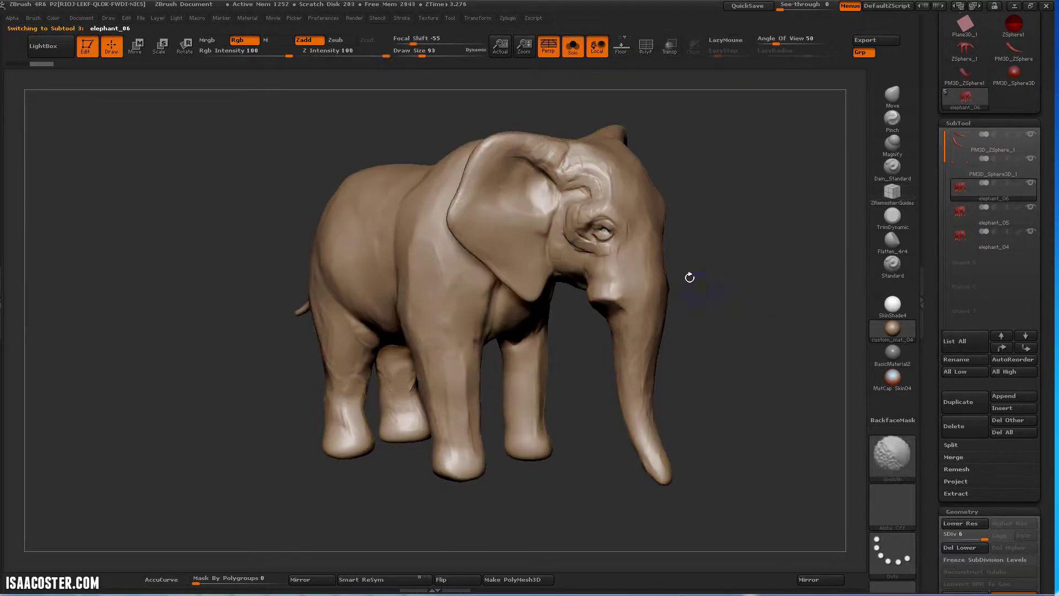
pyautogui.click(962, 213)
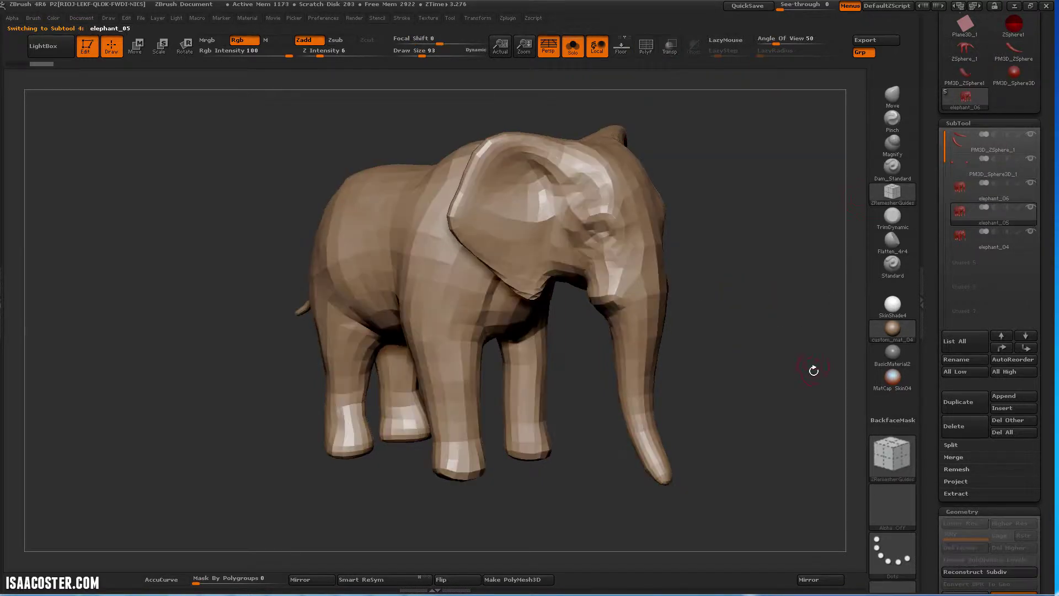
pyautogui.moveTo(795, 267); pyautogui.dragTo(939, 221)
# Delete the older remeshed subtool elephant_04 and accept the non-undoable operation.
pyautogui.click(959, 244)
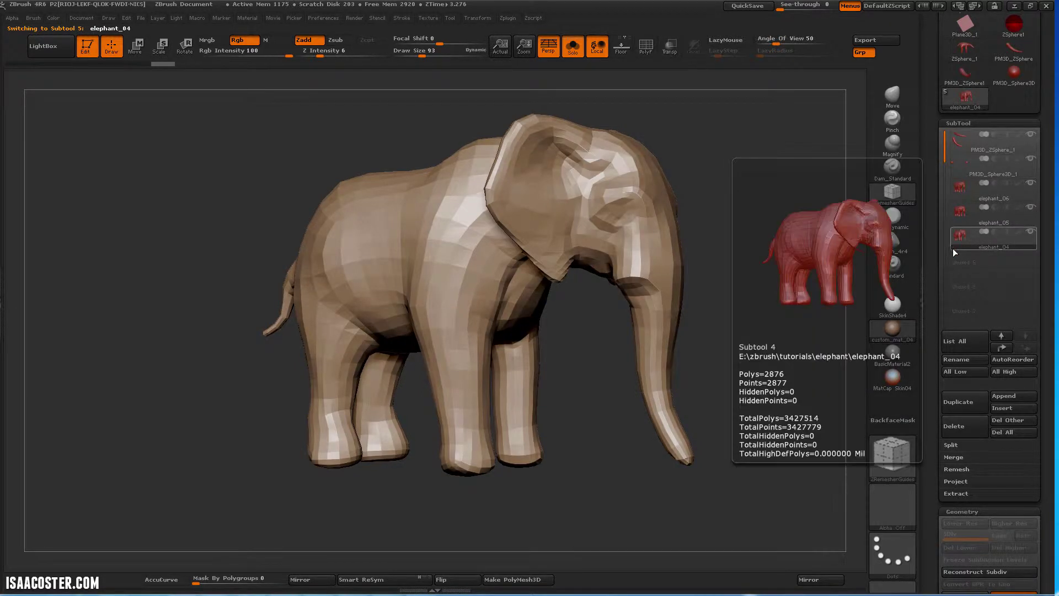
pyautogui.scroll(-2, 960, 380)
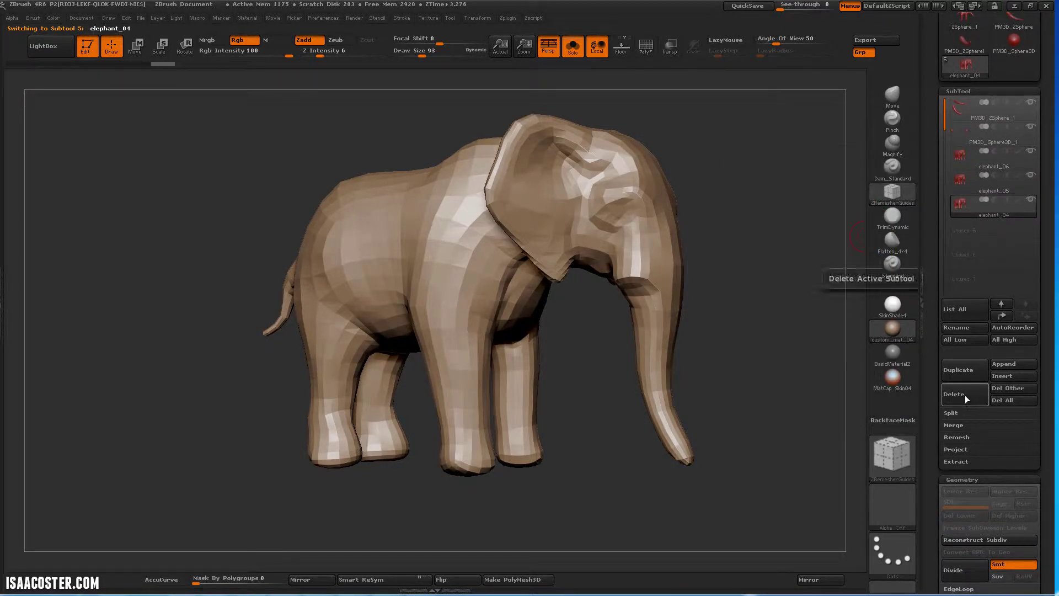
pyautogui.click(965, 395)
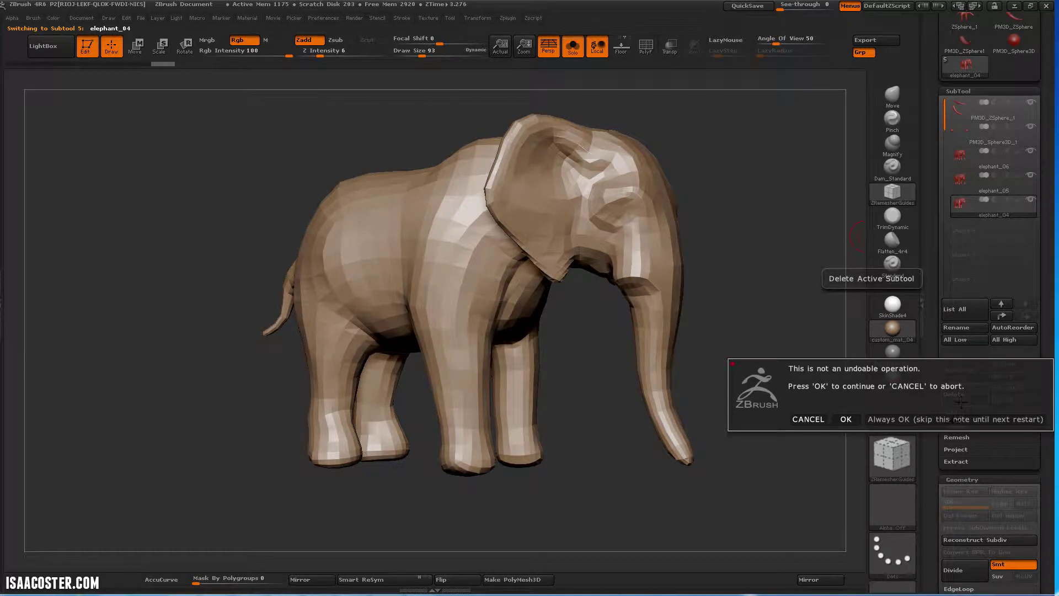
pyautogui.click(845, 419)
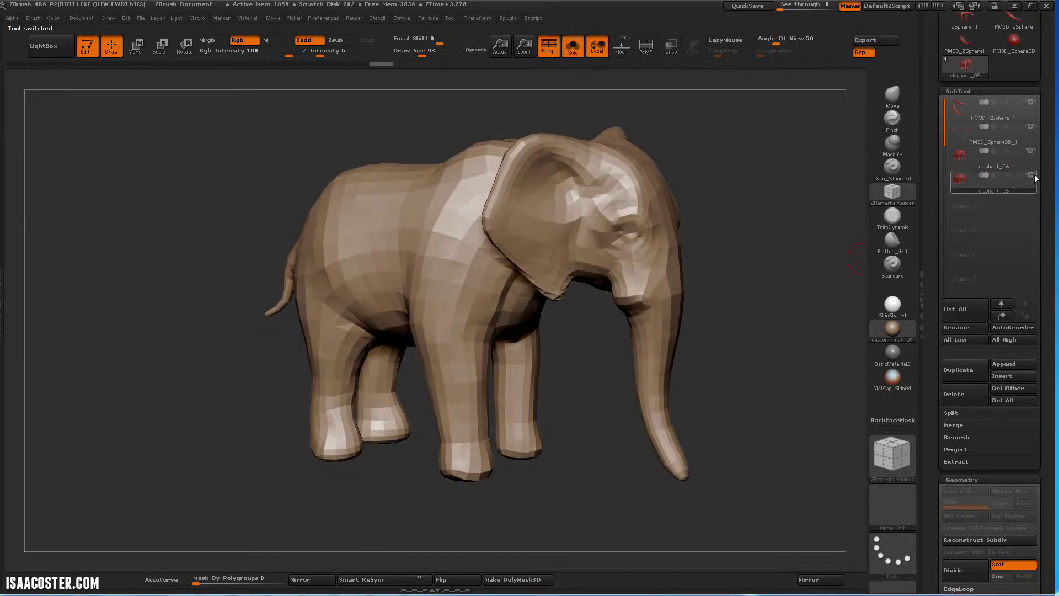
# Leave only elephant_05 and elephant_06 visible, view them overlapped with Solo off, and isolate elephant_05 again.
pyautogui.moveTo(1031, 150)
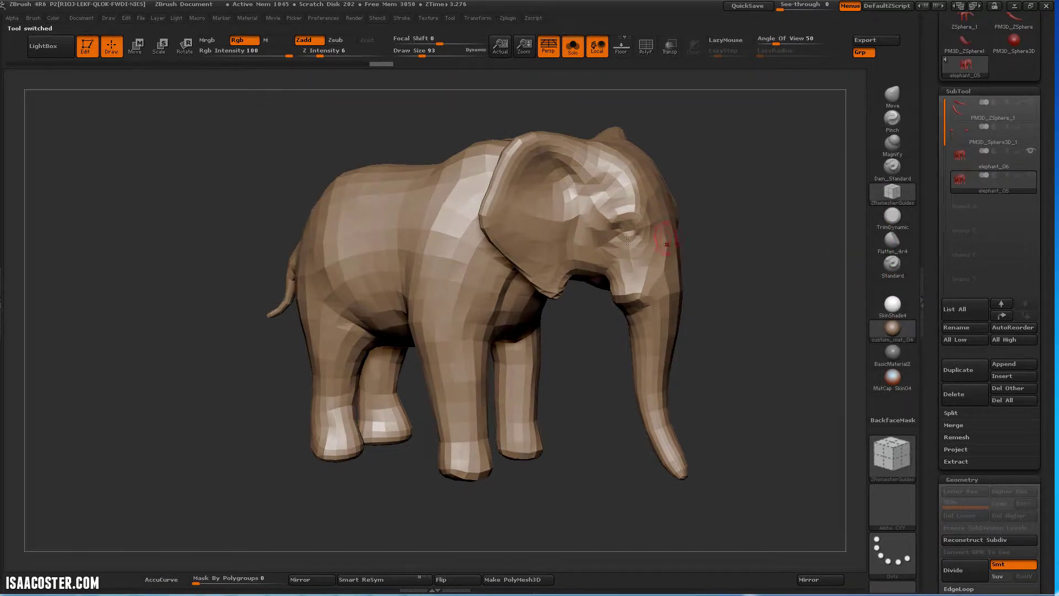
pyautogui.moveTo(964, 157)
pyautogui.click(573, 47)
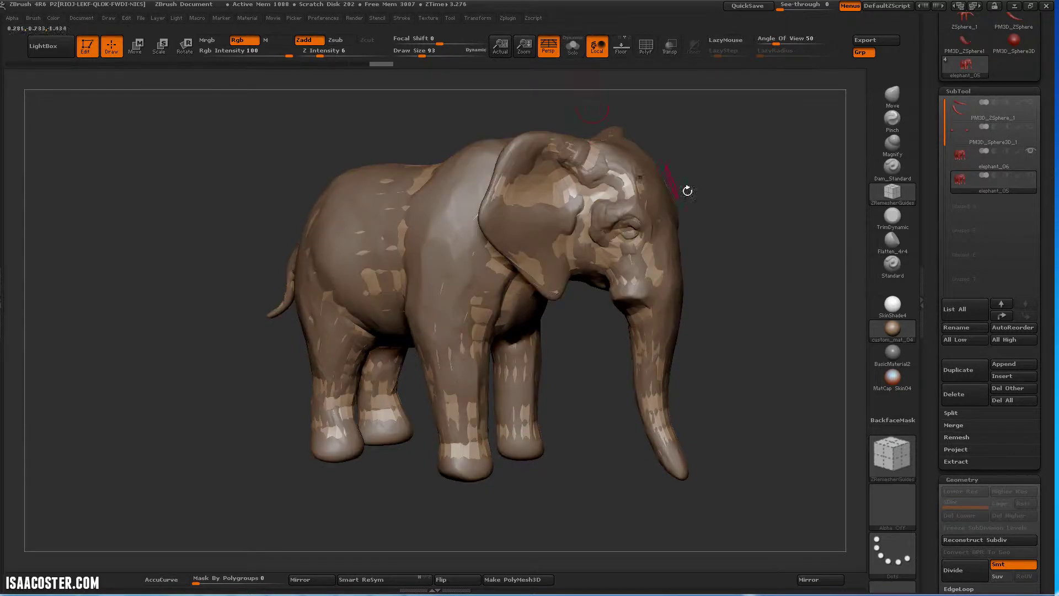
pyautogui.click(576, 46)
# Divide the remeshed elephant_05 mesh once to subdivision level 2.
pyautogui.moveTo(757, 169); pyautogui.dragTo(818, 193)
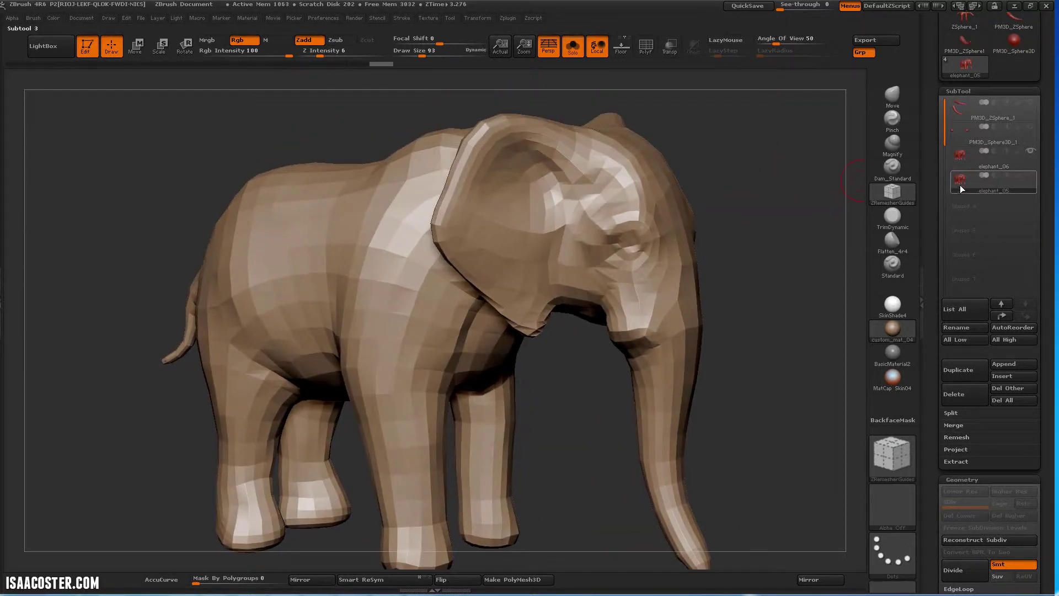
pyautogui.keyDown('alt'); pyautogui.moveTo(772, 253); pyautogui.dragTo(852, 203); pyautogui.keyUp('alt')
pyautogui.scroll(-3, 954, 468)
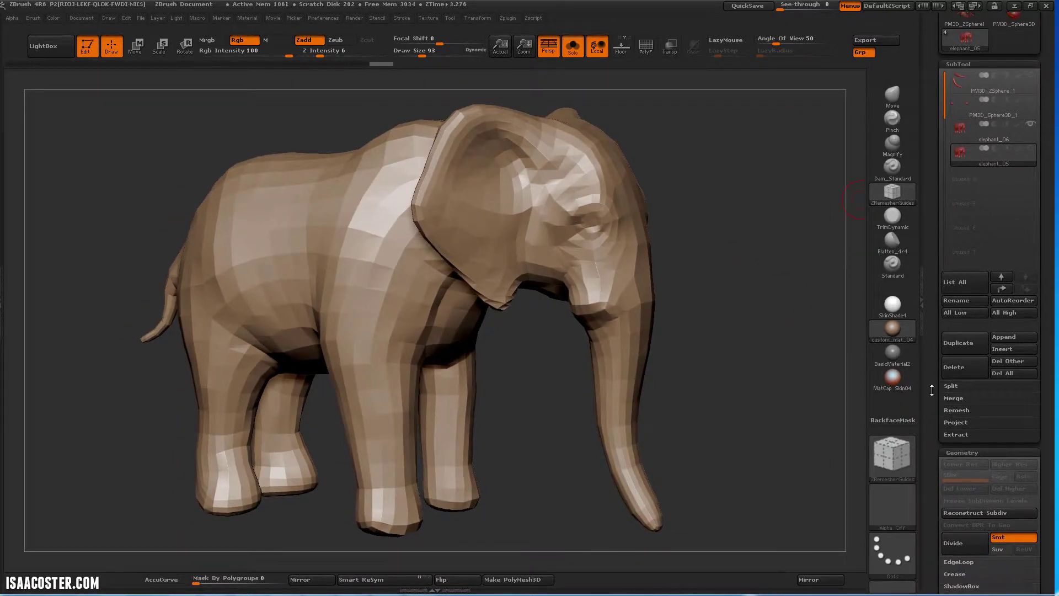
pyautogui.click(956, 484)
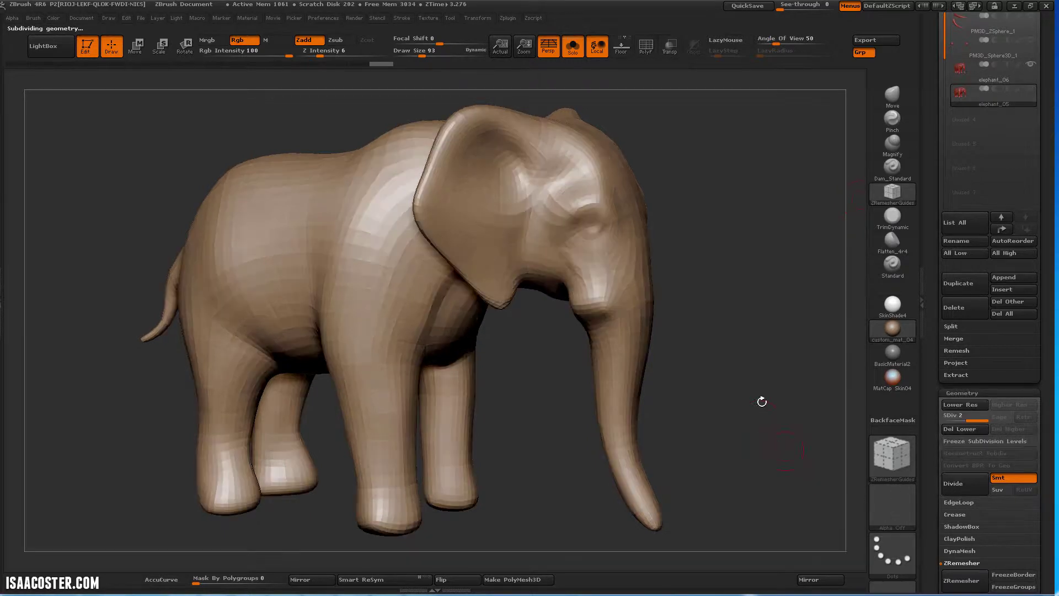
# Open the projection settings and project the elephant_06 detail onto elephant_05 at subdivision level 2 with ProjectAll.
pyautogui.scroll(-2, 922, 378)
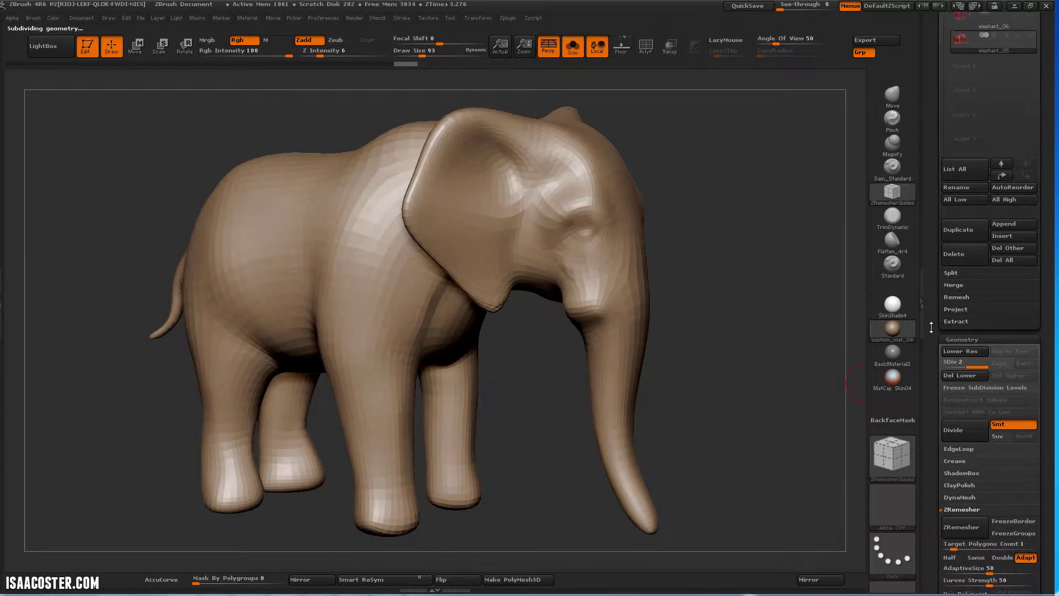
pyautogui.click(964, 313)
pyautogui.scroll(5, 942, 312)
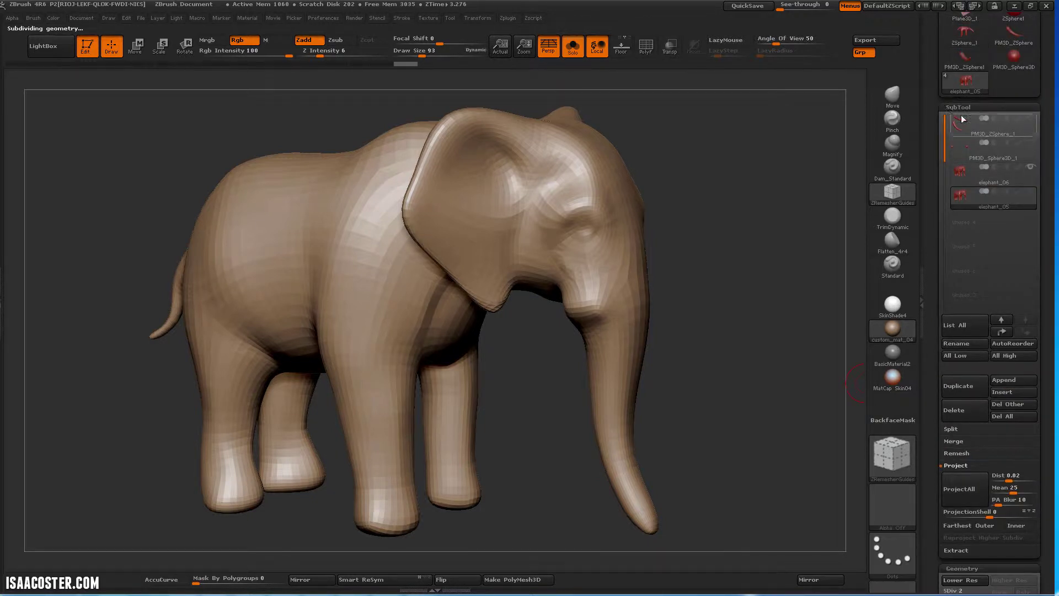
pyautogui.moveTo(964, 187)
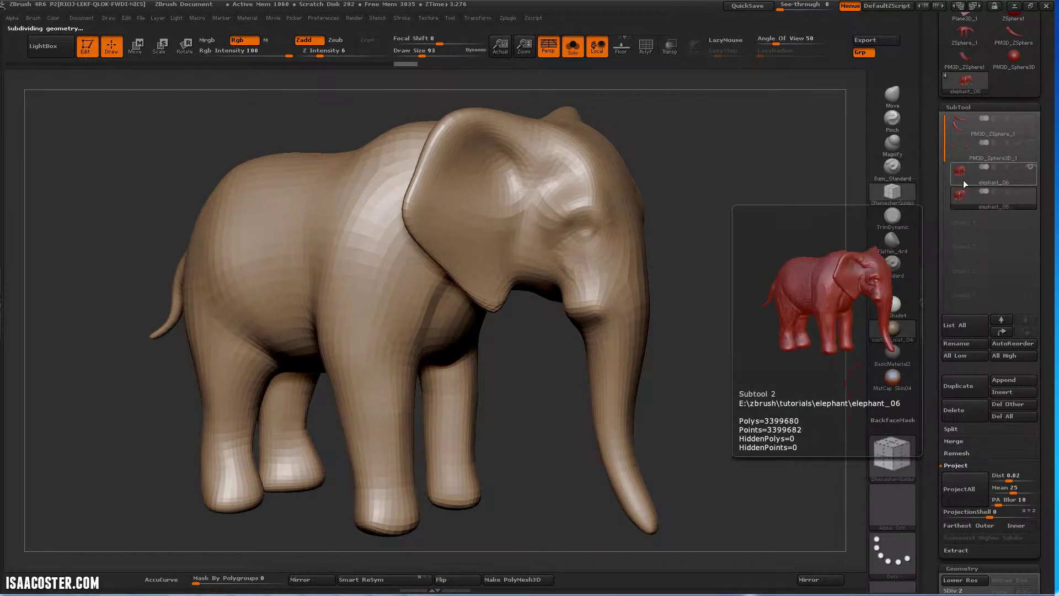
pyautogui.scroll(-4, 971, 309)
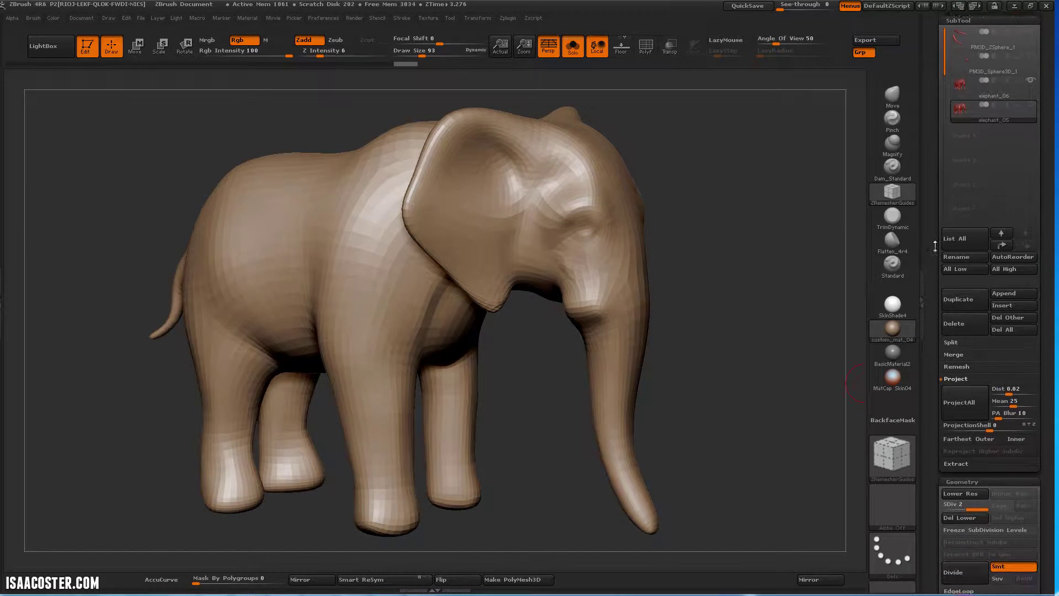
pyautogui.moveTo(936, 267); pyautogui.dragTo(936, 298)
pyautogui.moveTo(932, 219); pyautogui.dragTo(932, 147)
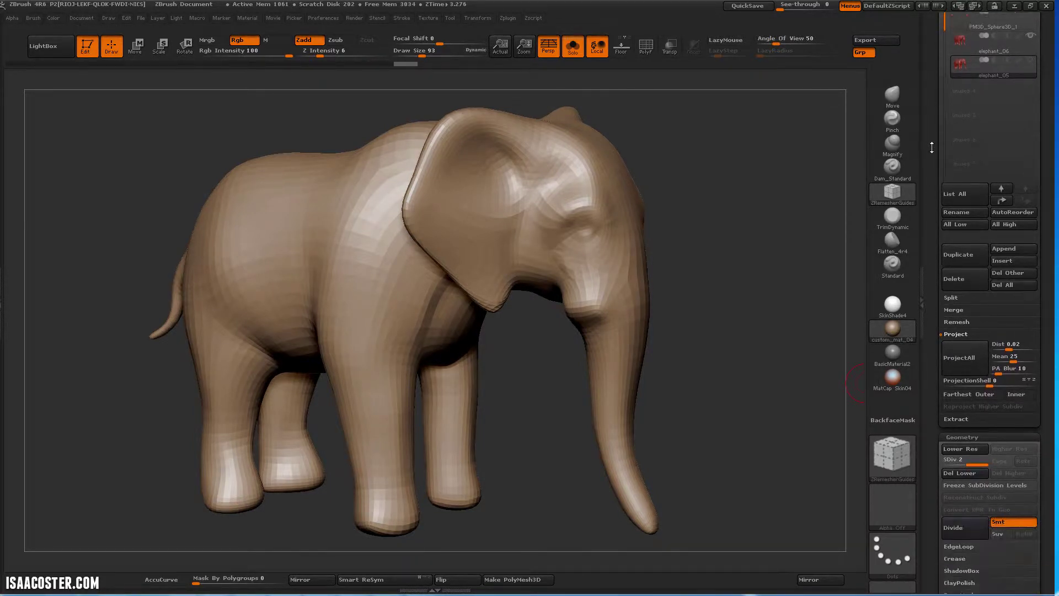
pyautogui.scroll(-2, 931, 147)
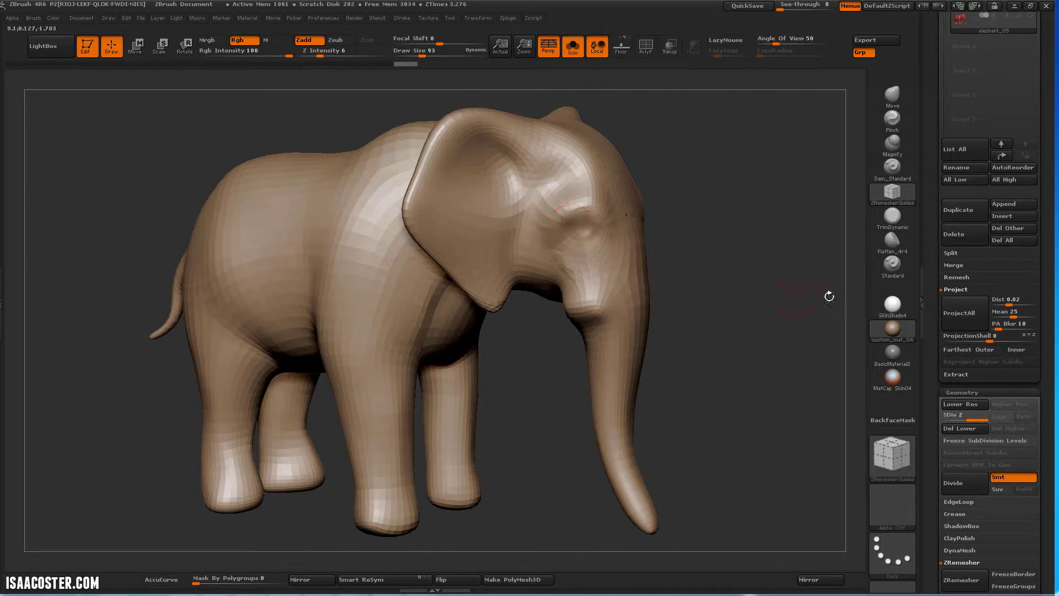
pyautogui.moveTo(688, 338); pyautogui.dragTo(778, 293)
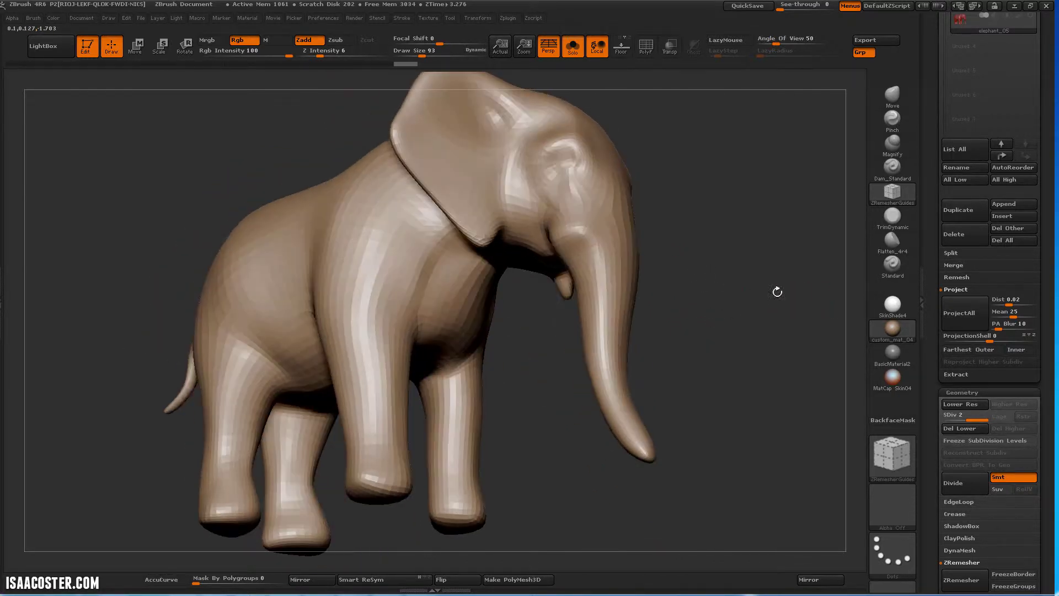
pyautogui.click(964, 324)
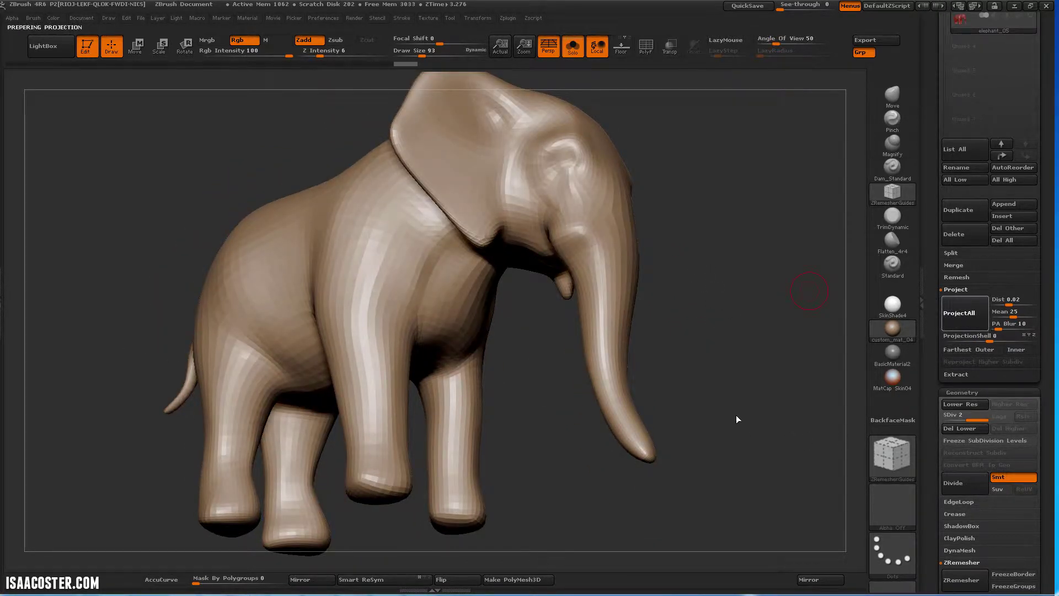
# Check the projected form, divide elephant_05 to subdivision level 3, and project the elephant_06 detail onto it again.
pyautogui.moveTo(762, 235); pyautogui.dragTo(695, 265)
pyautogui.moveTo(934, 123); pyautogui.dragTo(936, 291)
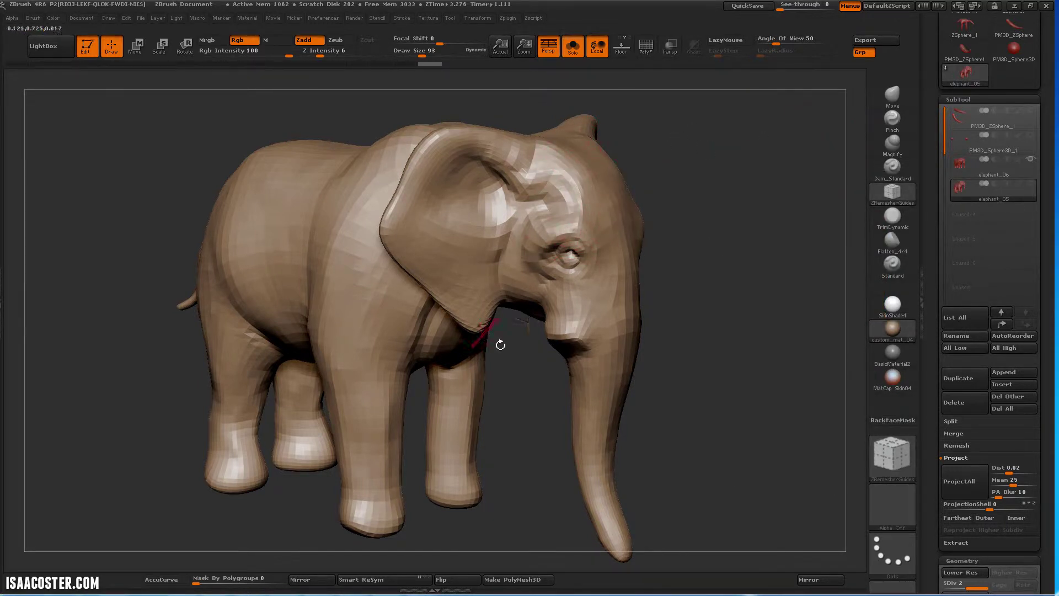
pyautogui.moveTo(691, 353); pyautogui.dragTo(687, 323)
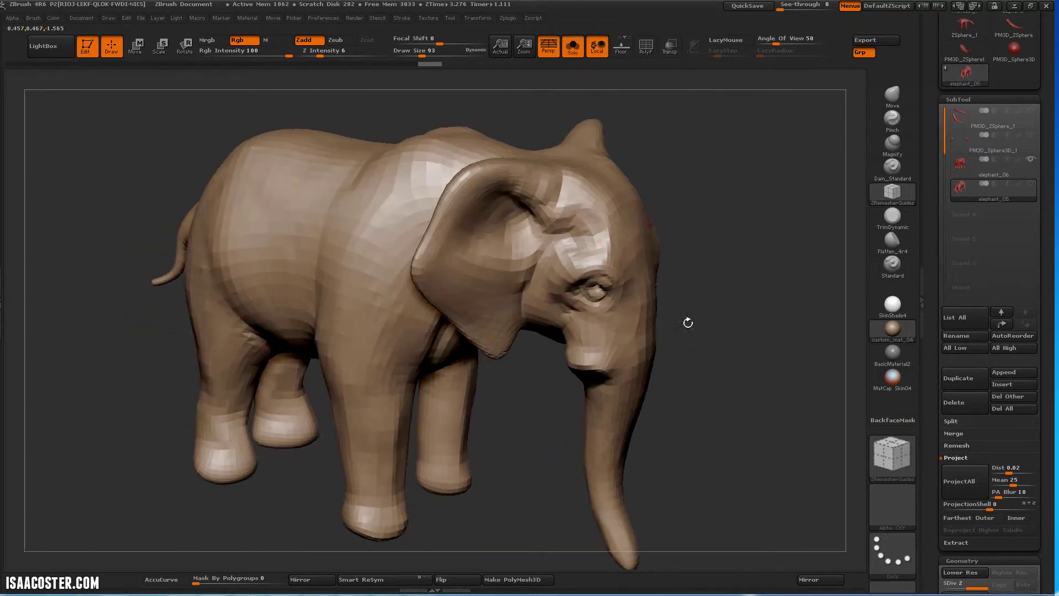
pyautogui.moveTo(756, 274); pyautogui.dragTo(794, 224)
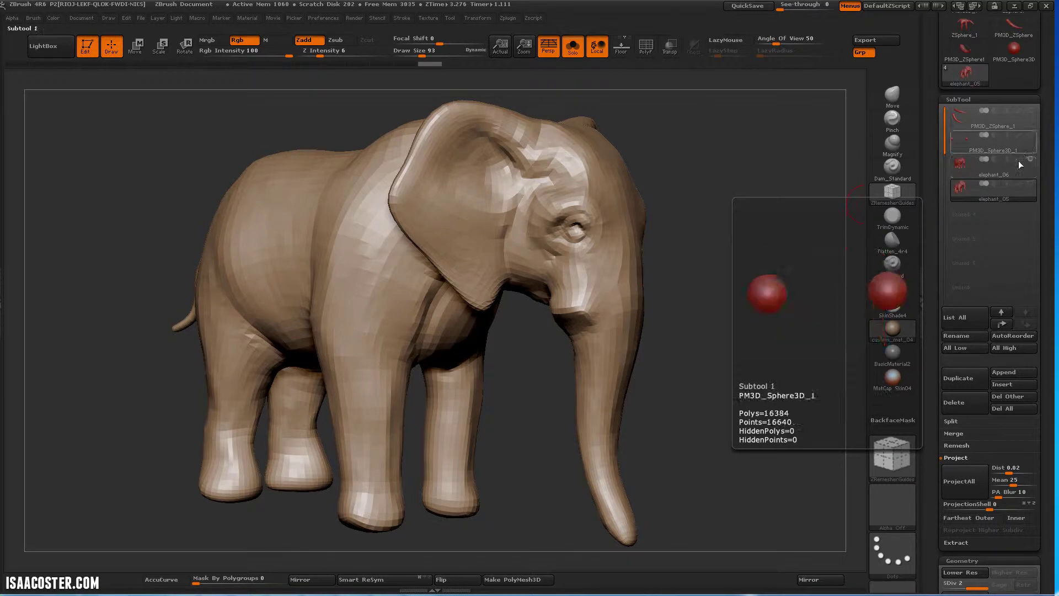
pyautogui.hotkey('ctrl', 'd')
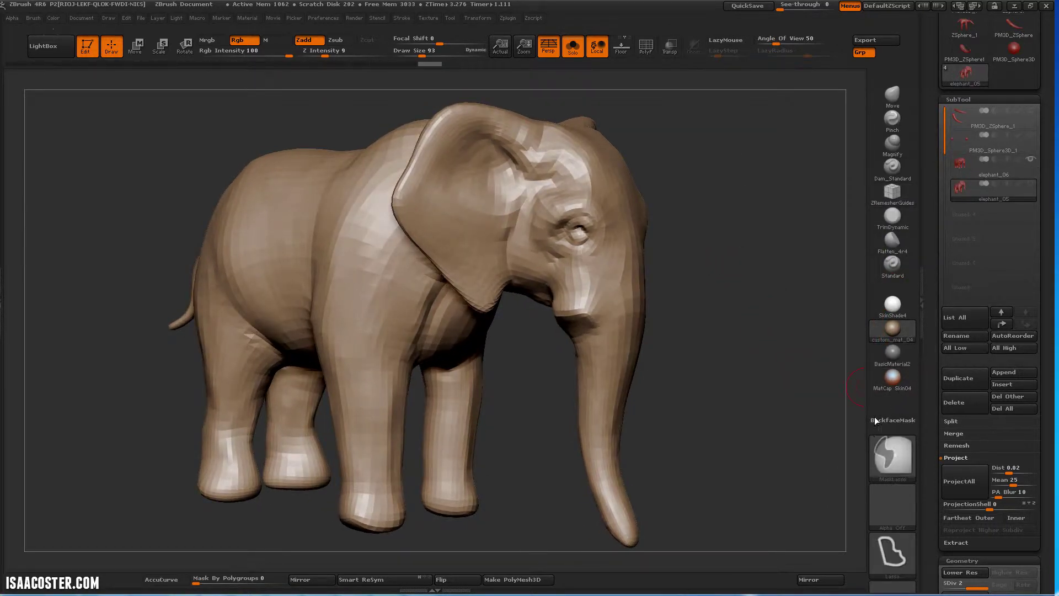
pyautogui.moveTo(929, 386); pyautogui.dragTo(938, 312)
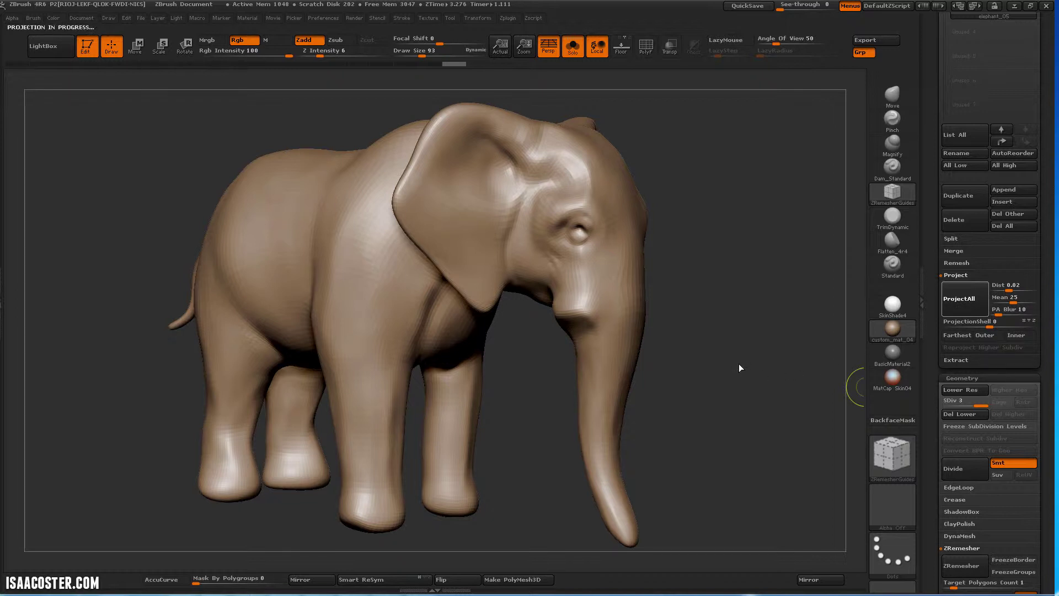
# Divide elephant_05 to subdivision level 4 and project the elephant_06 detail onto that level.
pyautogui.moveTo(749, 352); pyautogui.dragTo(745, 359)
pyautogui.hotkey('ctrl', 'd')
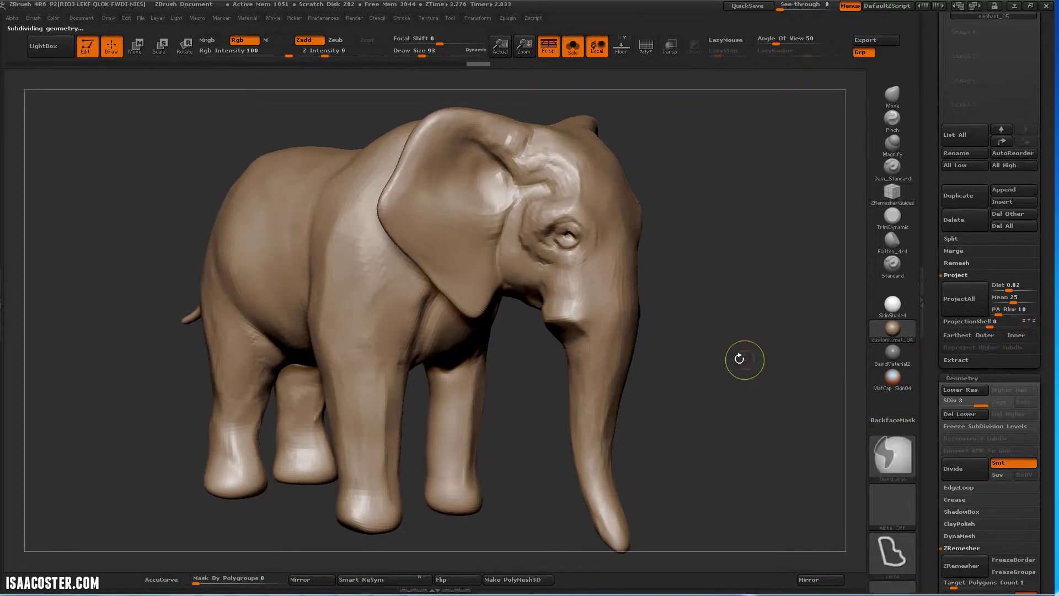
pyautogui.click(959, 307)
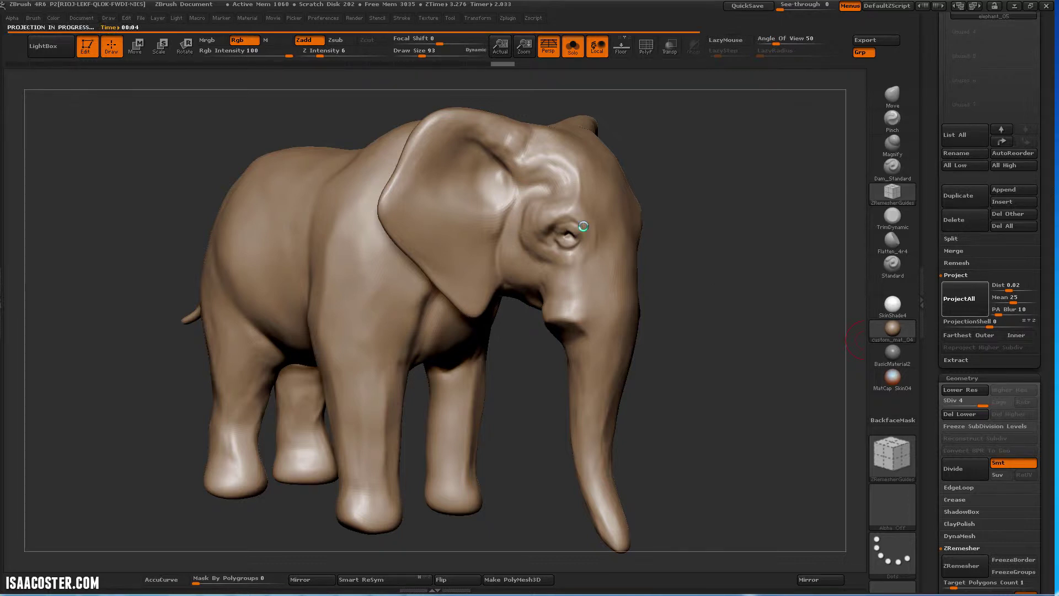
# Compare the head detail of elephant_06 with the projected elephant_05 at close range.
pyautogui.moveTo(938, 93); pyautogui.dragTo(938, 221)
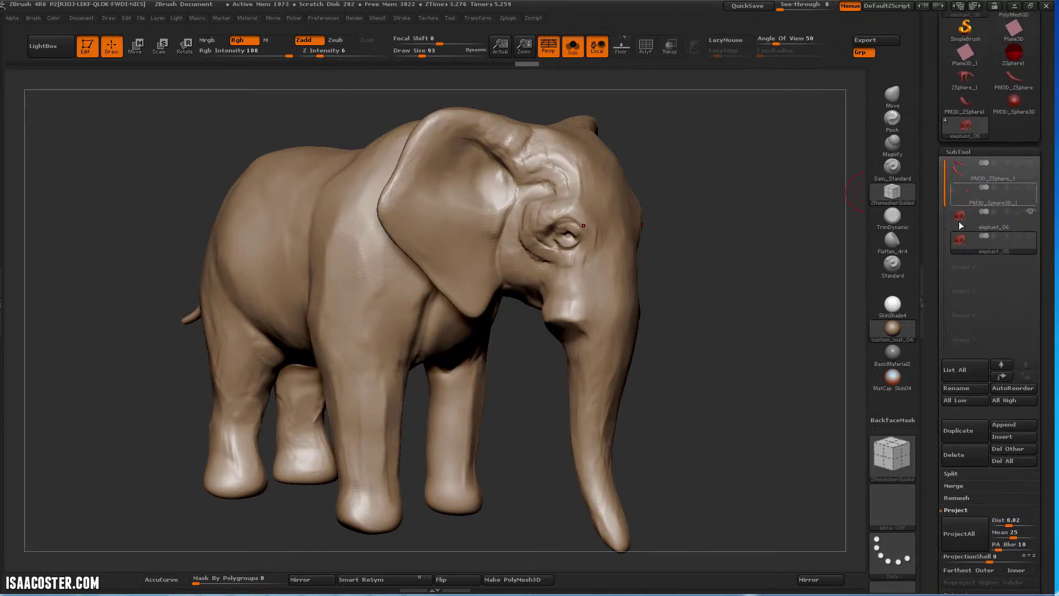
pyautogui.click(961, 213)
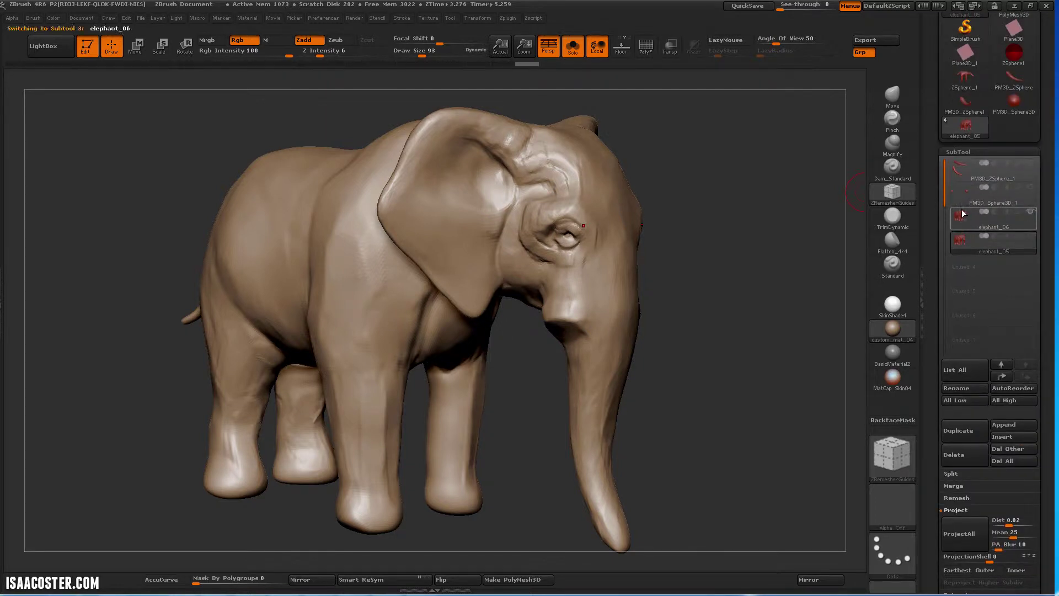
pyautogui.click(961, 241)
pyautogui.keyDown('alt'); pyautogui.moveTo(755, 255); pyautogui.dragTo(738, 280); pyautogui.keyUp('alt')
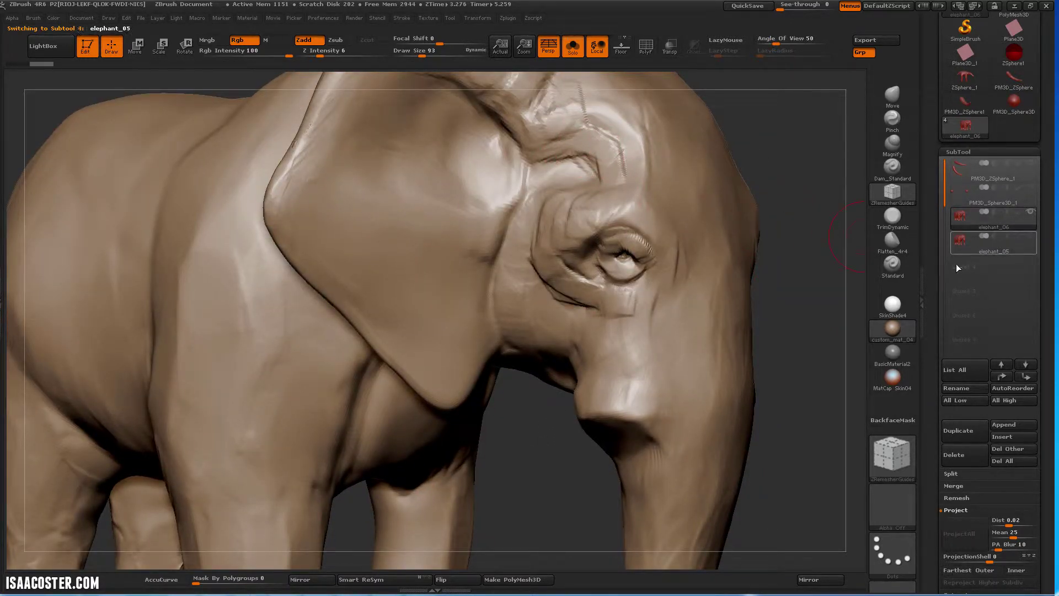
pyautogui.keyDown('alt'); pyautogui.click(581, 177); pyautogui.keyUp('alt')
# Return to elephant_05, divide it one level further, and rerun ProjectAll to capture the finer elephant_06 detail.
pyautogui.keyDown('alt'); pyautogui.moveTo(823, 309); pyautogui.dragTo(779, 262); pyautogui.keyUp('alt')
pyautogui.click(962, 240)
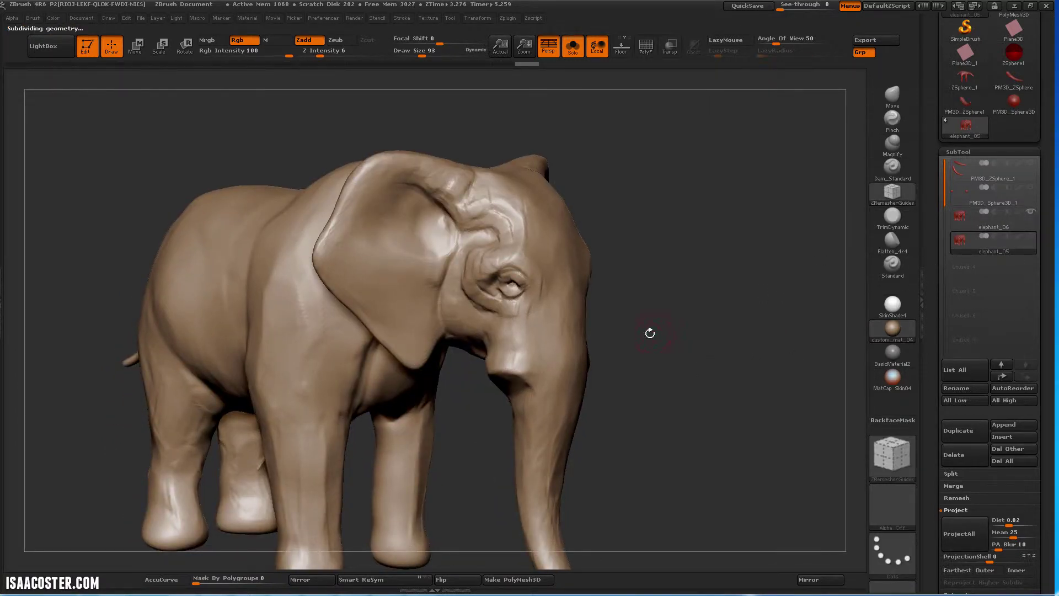
pyautogui.click(960, 530)
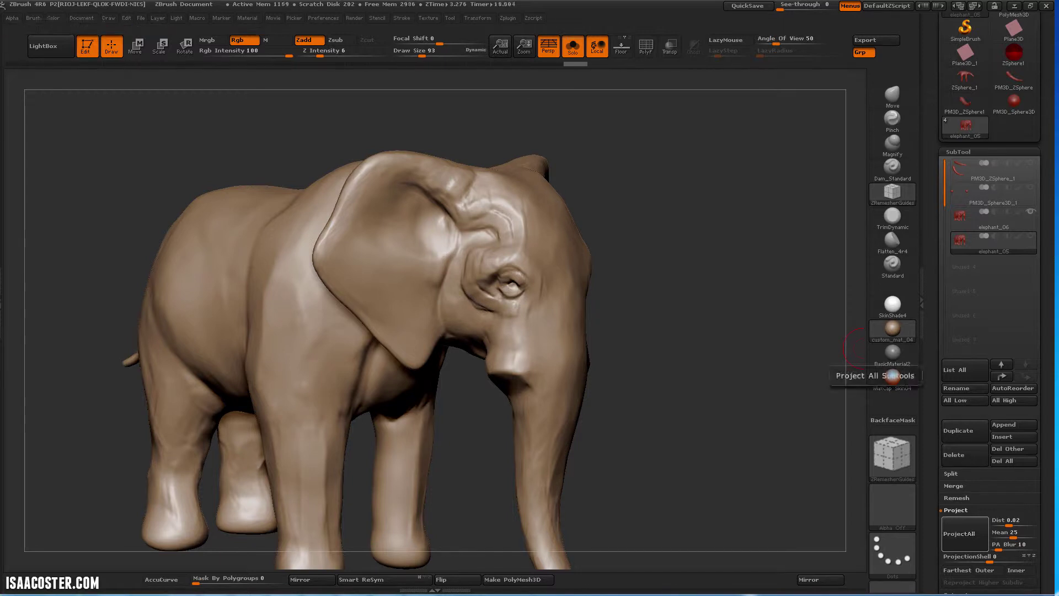
# Examine the head closely, alternating between elephant_06 and the newly projected elephant_05 to compare their detail.
pyautogui.keyDown('alt'); pyautogui.moveTo(738, 247); pyautogui.dragTo(806, 284); pyautogui.keyUp('alt')
pyautogui.click(963, 217)
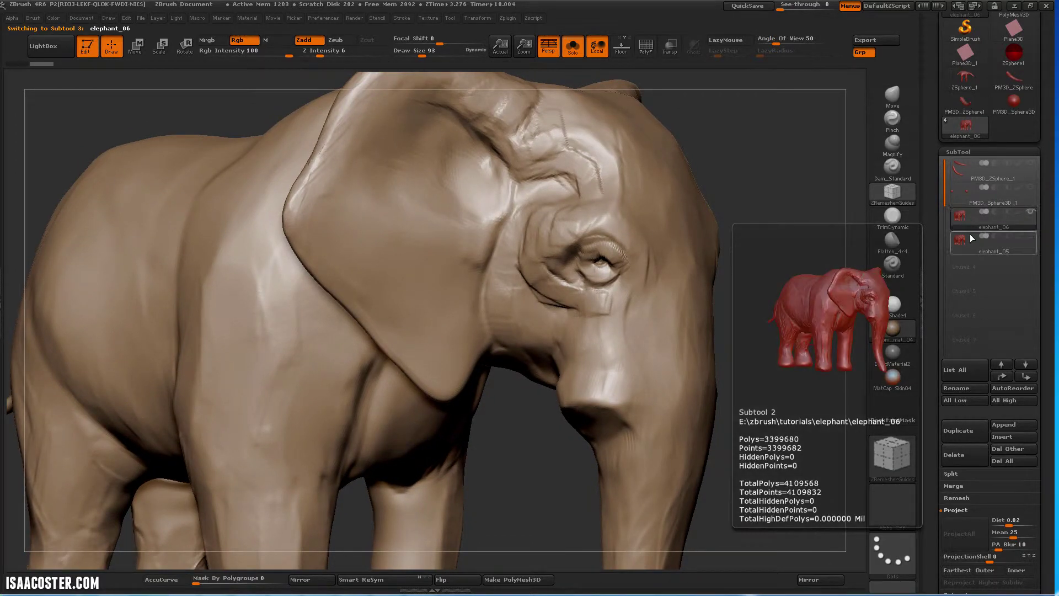
pyautogui.click(968, 237)
pyautogui.click(965, 219)
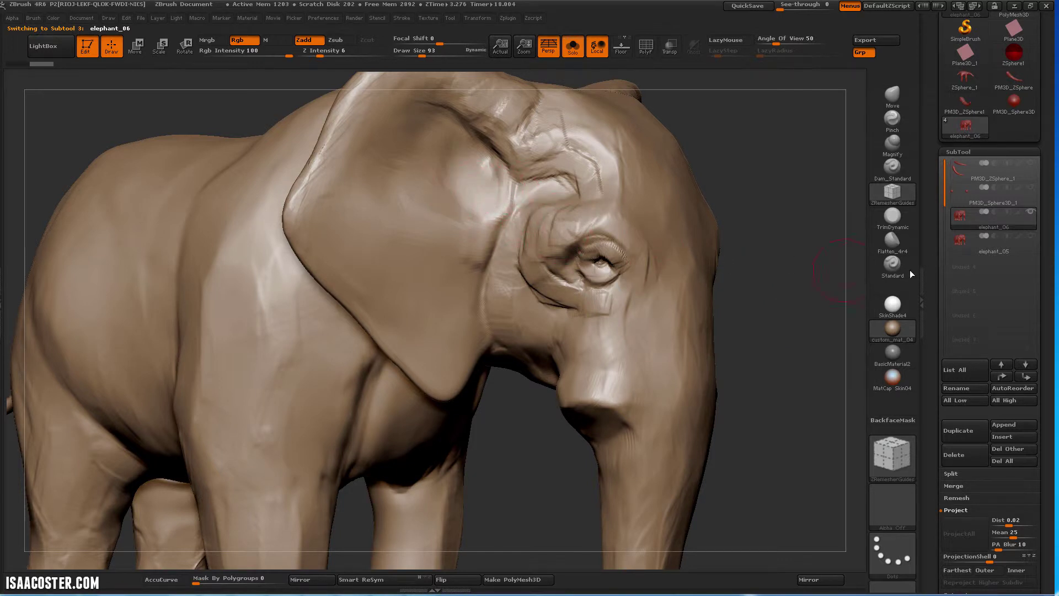
pyautogui.click(960, 246)
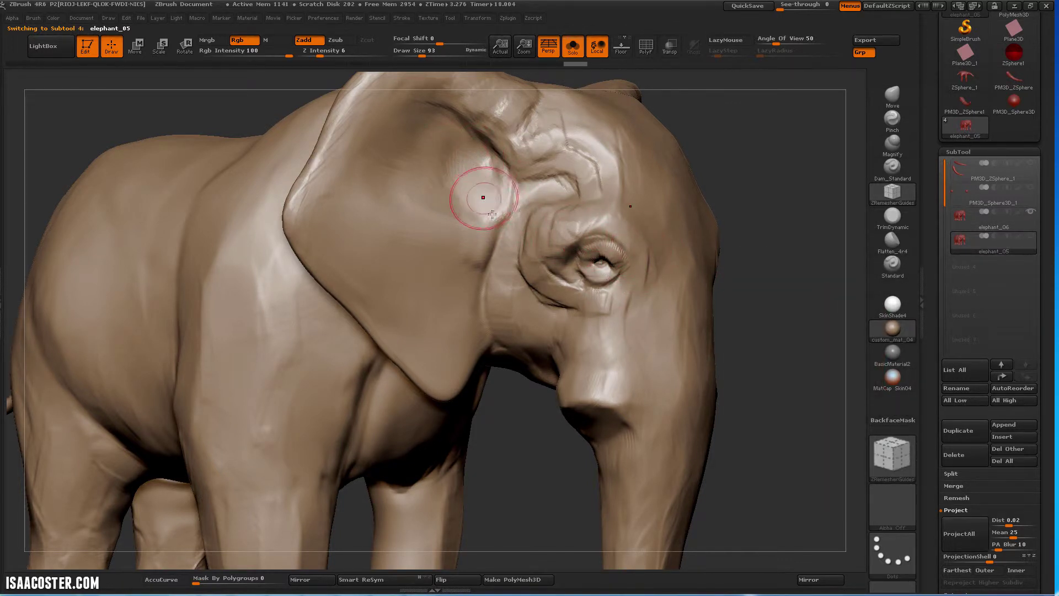
# Check the elephant_05 topology with the polyframe, then compare its whole body with elephant_06 without the polyframe.
pyautogui.press('shift')
pyautogui.hotkey('shift', 'f')
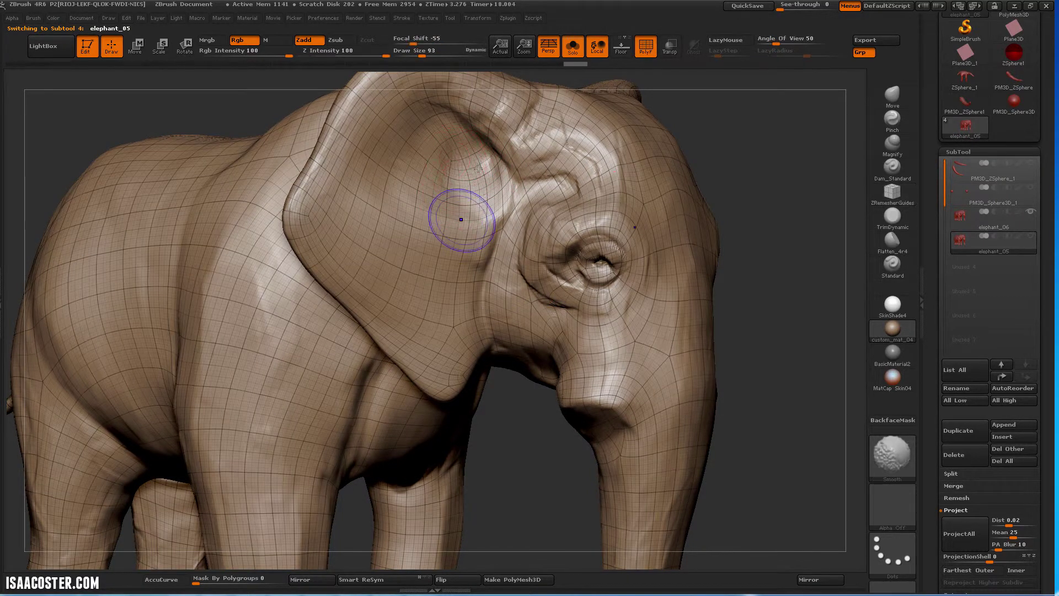
pyautogui.hotkey('shift', 'f')
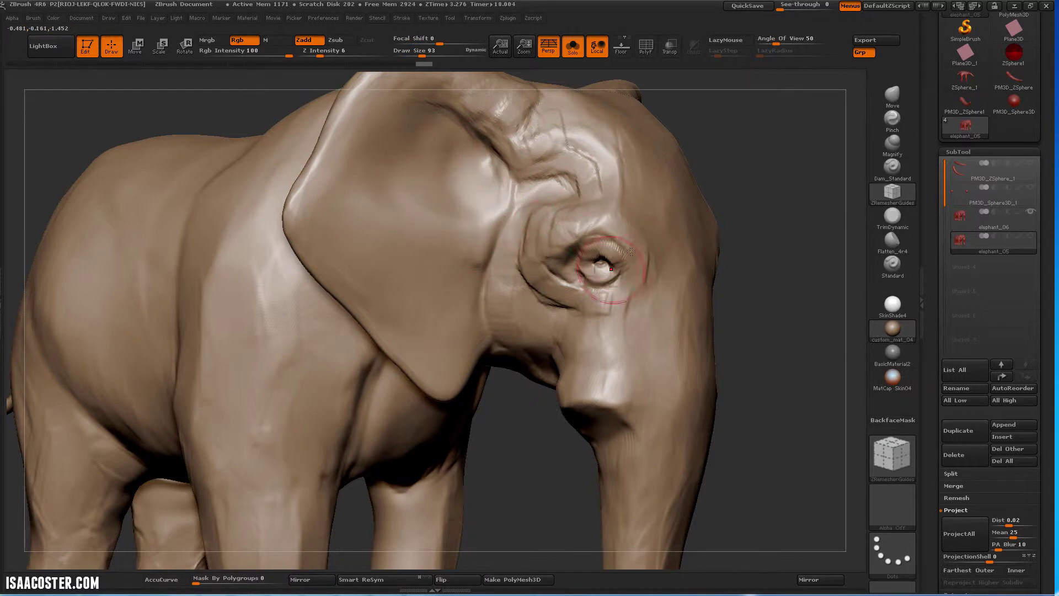
pyautogui.keyDown('alt'); pyautogui.moveTo(805, 278); pyautogui.dragTo(754, 302); pyautogui.keyUp('alt')
pyautogui.click(958, 223)
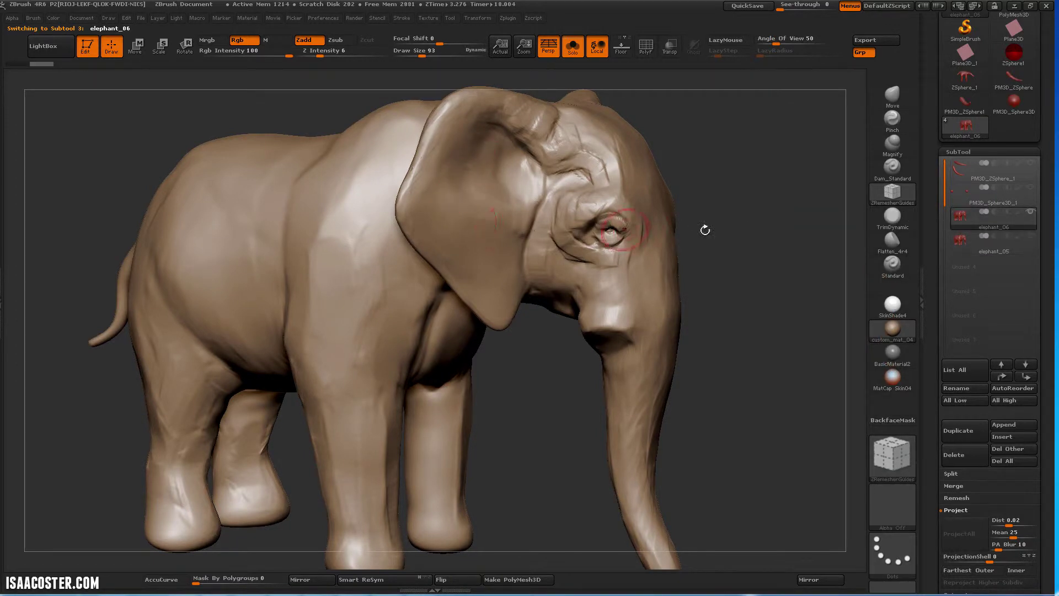
pyautogui.click(959, 243)
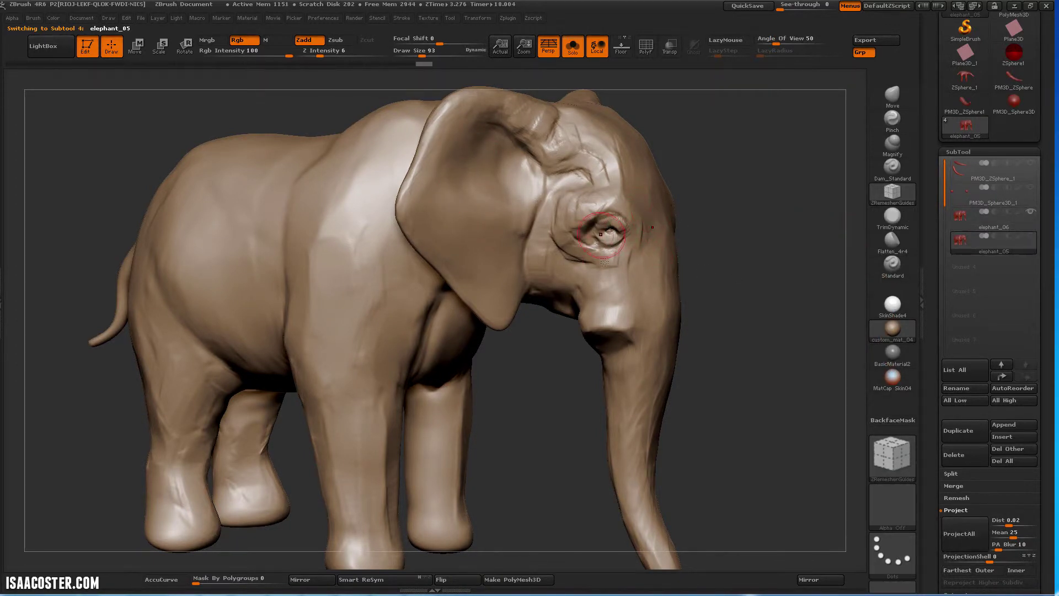
pyautogui.moveTo(752, 307); pyautogui.dragTo(841, 284)
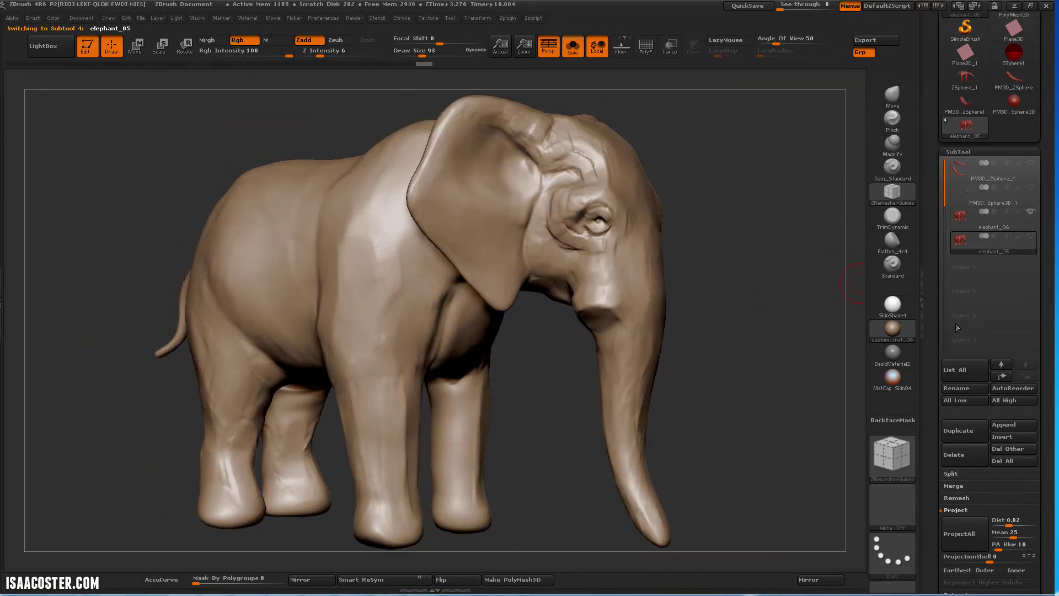
# Show the polyframe and inspect the edge flow of elephant_05 against that of elephant_06.
pyautogui.moveTo(966, 246)
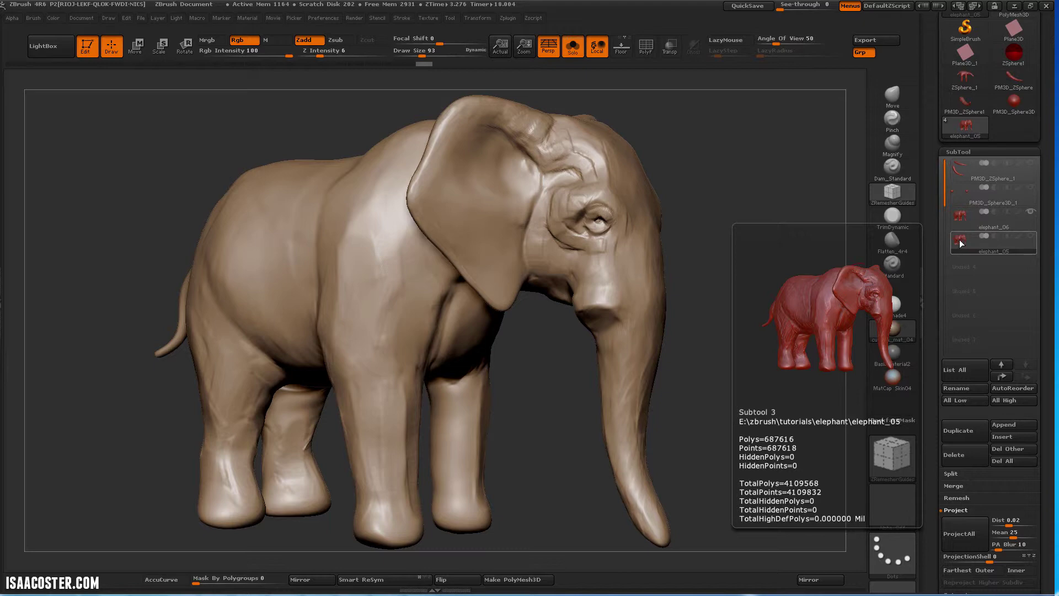
pyautogui.hotkey('shift', 'f')
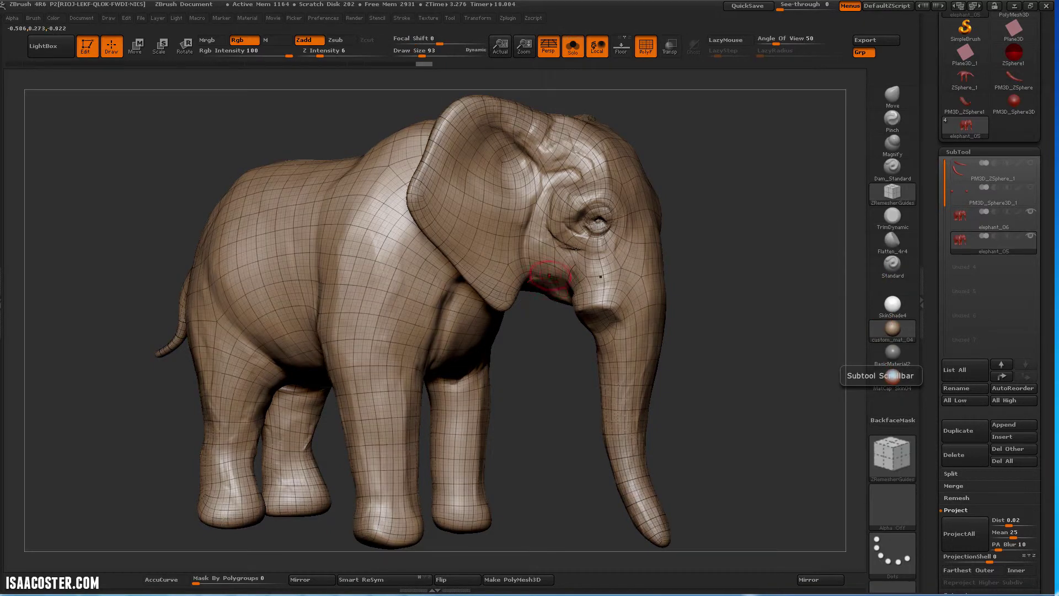
pyautogui.moveTo(718, 277); pyautogui.dragTo(601, 234)
pyautogui.moveTo(757, 277); pyautogui.dragTo(858, 235)
pyautogui.click(963, 219)
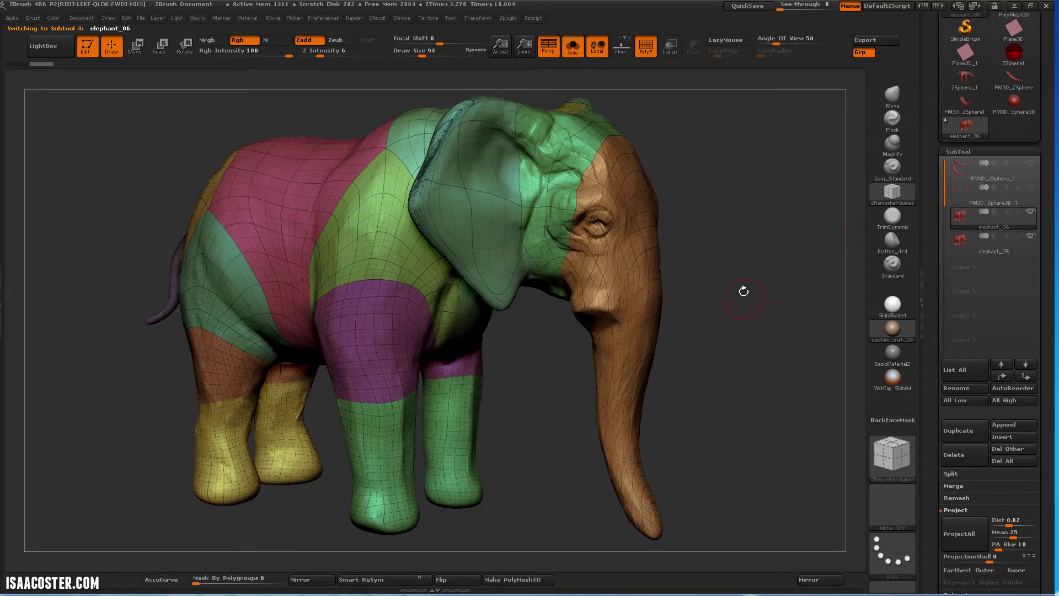
pyautogui.moveTo(964, 219)
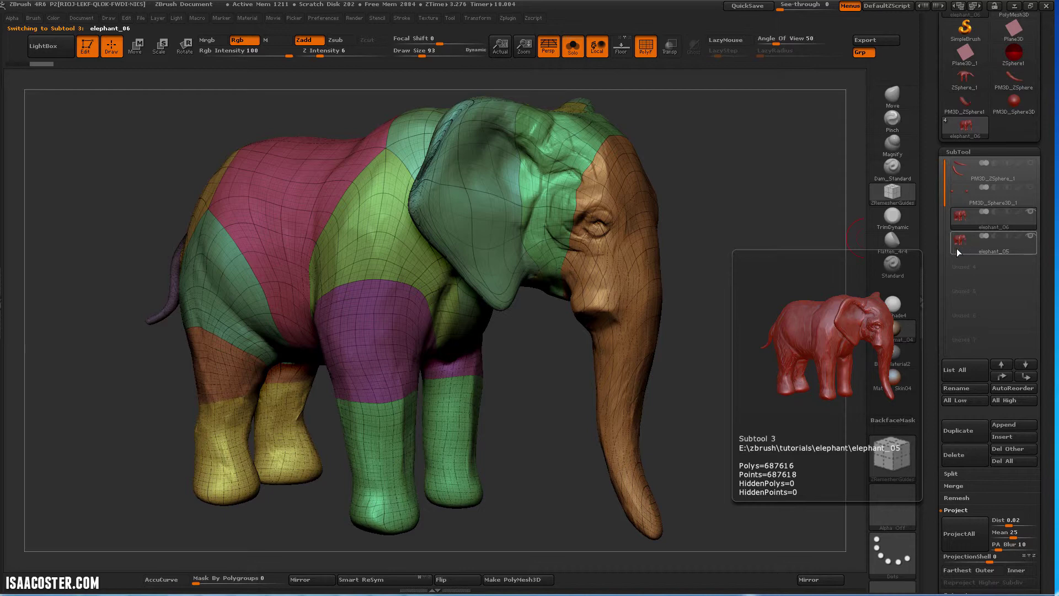
pyautogui.moveTo(735, 251); pyautogui.dragTo(714, 217)
# Hide the polyframe and review the projected elephant_05 mesh from the side.
pyautogui.hotkey('shift', 'f')
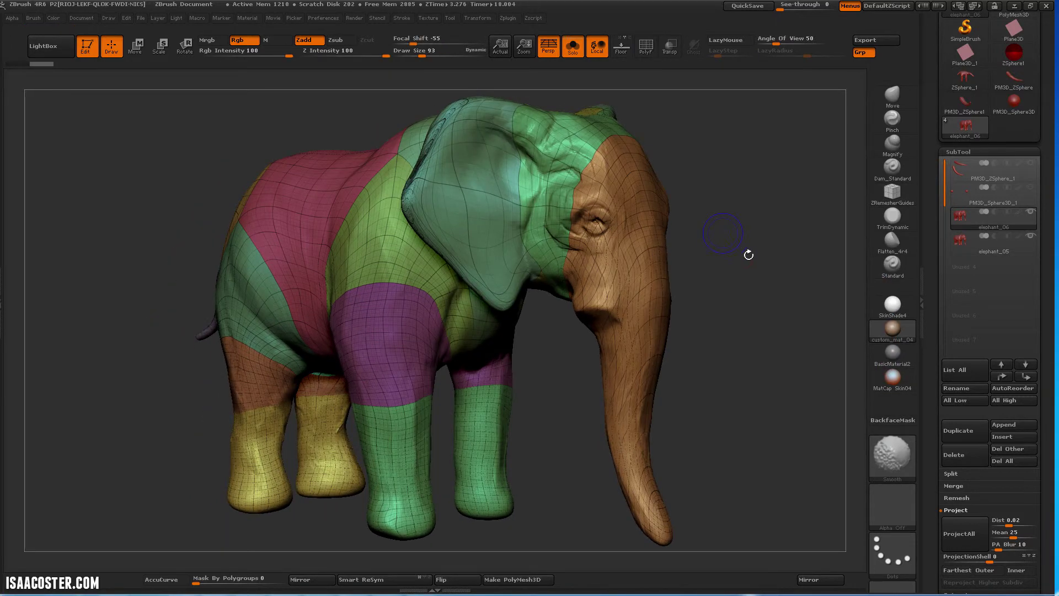
pyautogui.hotkey('shift', 'f')
pyautogui.click(970, 242)
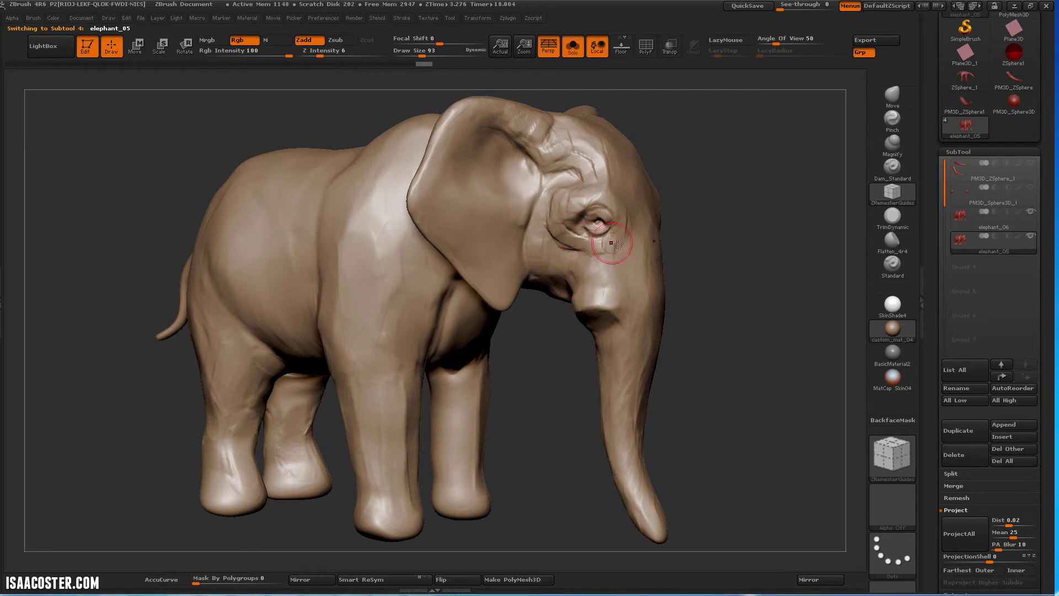
pyautogui.moveTo(702, 292)
pyautogui.mouseDown()
pyautogui.moveTo(727, 346)
pyautogui.moveTo(759, 376)
pyautogui.moveTo(711, 359)
pyautogui.moveTo(800, 331)
pyautogui.moveTo(738, 398)
pyautogui.moveTo(758, 381)
pyautogui.moveTo(761, 312)
pyautogui.moveTo(764, 322)
pyautogui.moveTo(681, 331)
pyautogui.moveTo(706, 287)
pyautogui.moveTo(803, 279)
pyautogui.moveTo(796, 293)
pyautogui.moveTo(808, 275)
pyautogui.mouseUp()
# Delete the high-resolution elephant_06 subtool and accept the non-undoable operation.
pyautogui.click(964, 223)
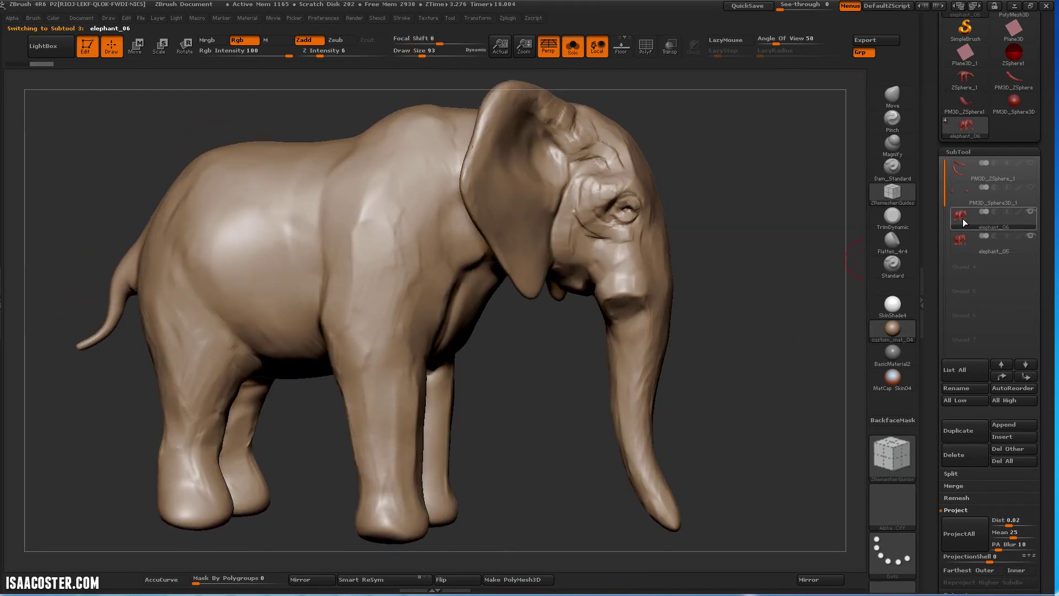
pyautogui.click(966, 455)
pyautogui.click(846, 481)
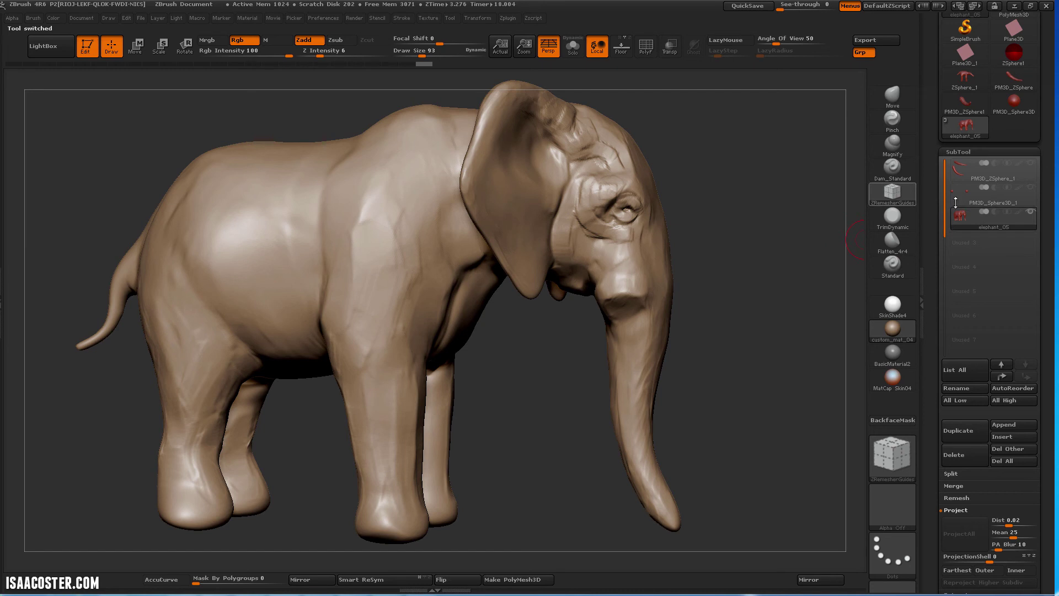
# Make the PM3D_Sphere3D_1 and PM3D_ZSphere_1 subtools visible together with elephant_05.
pyautogui.click(1031, 187)
pyautogui.click(1030, 163)
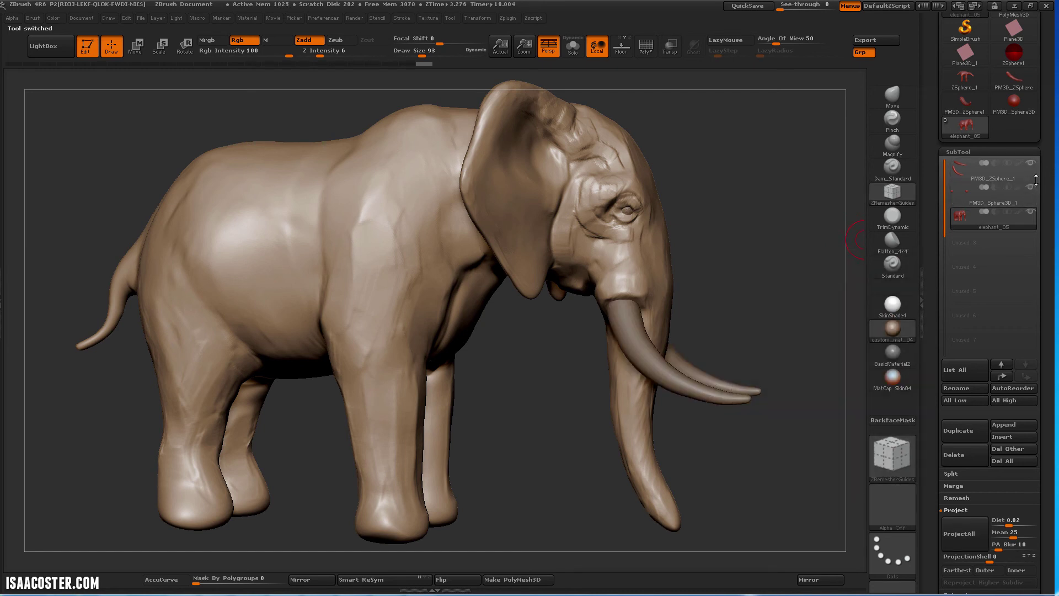